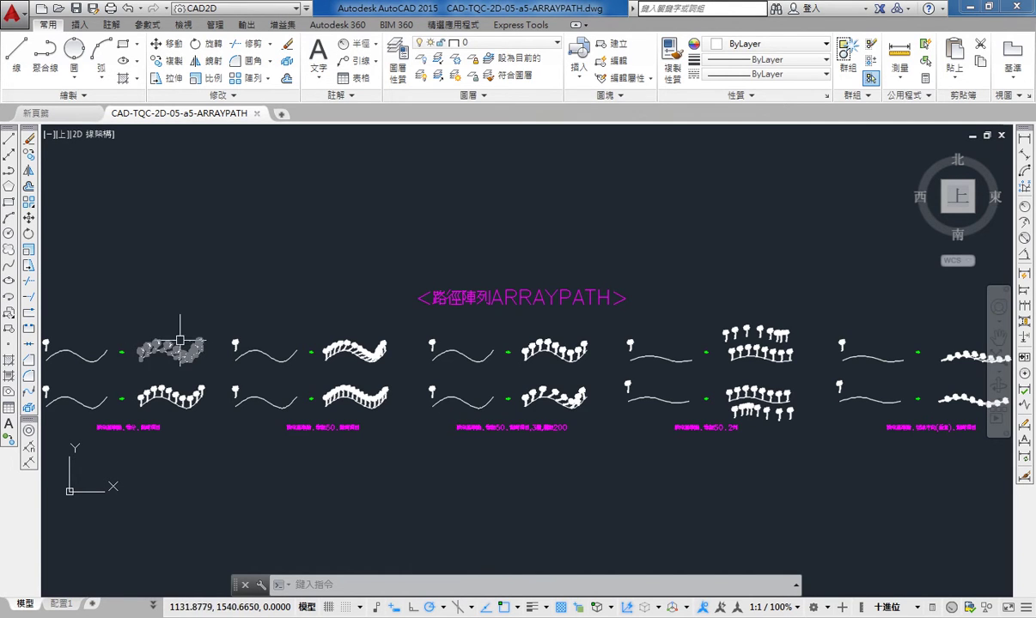
Step: Zoom onto the leftmost pair of wavy curves and their palm-tree example arrays
middle_click_drag(172, 318, 469, 288)
scroll(335, 295, "up", 5)
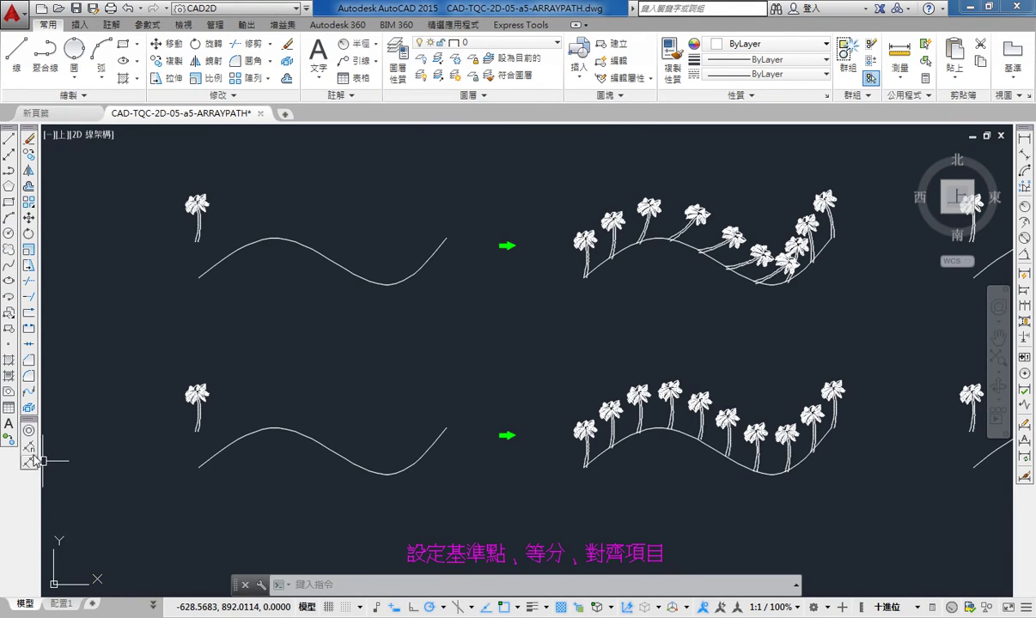
Step: Window-select the upper-left palm tree
left_click(83, 95)
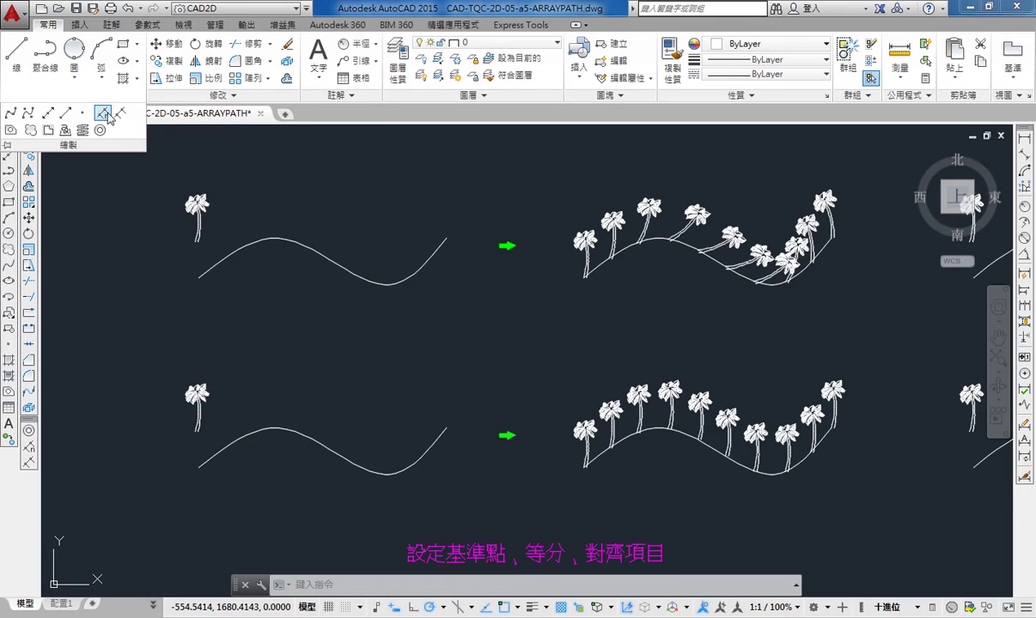
left_click(107, 118)
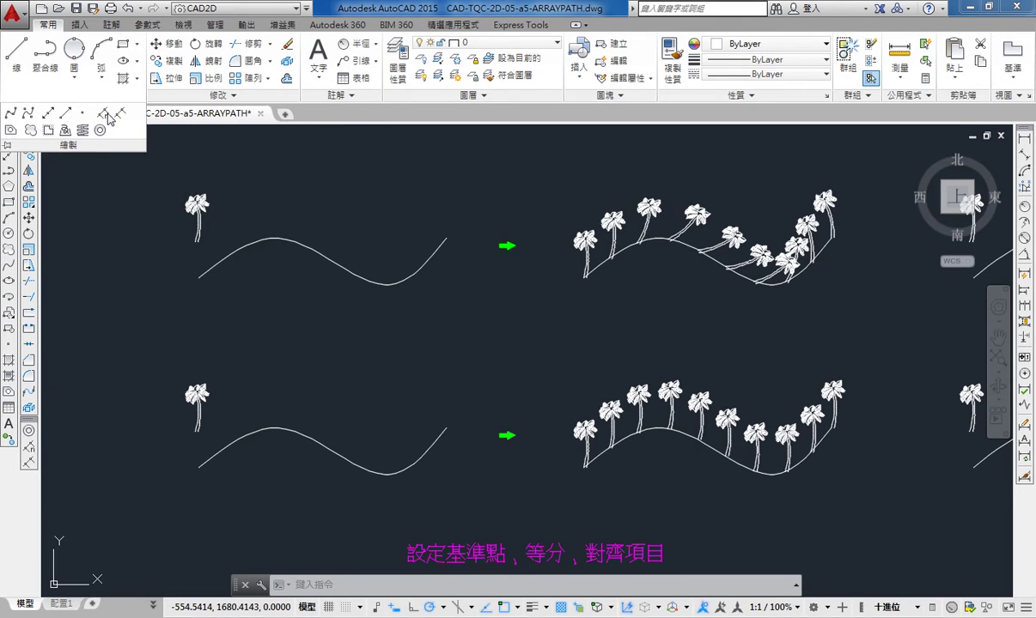
left_click(362, 195)
mouse_move(428, 200)
middle_mouse_down()
mouse_move(399, 224)
mouse_move(370, 192)
mouse_move(395, 203)
middle_mouse_up()
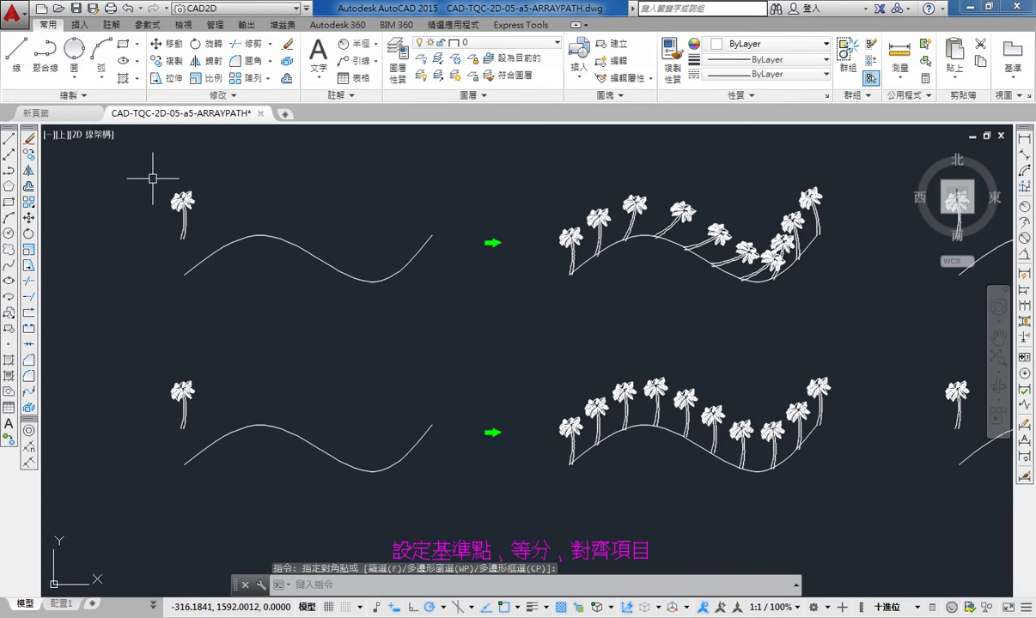
left_click(291, 319)
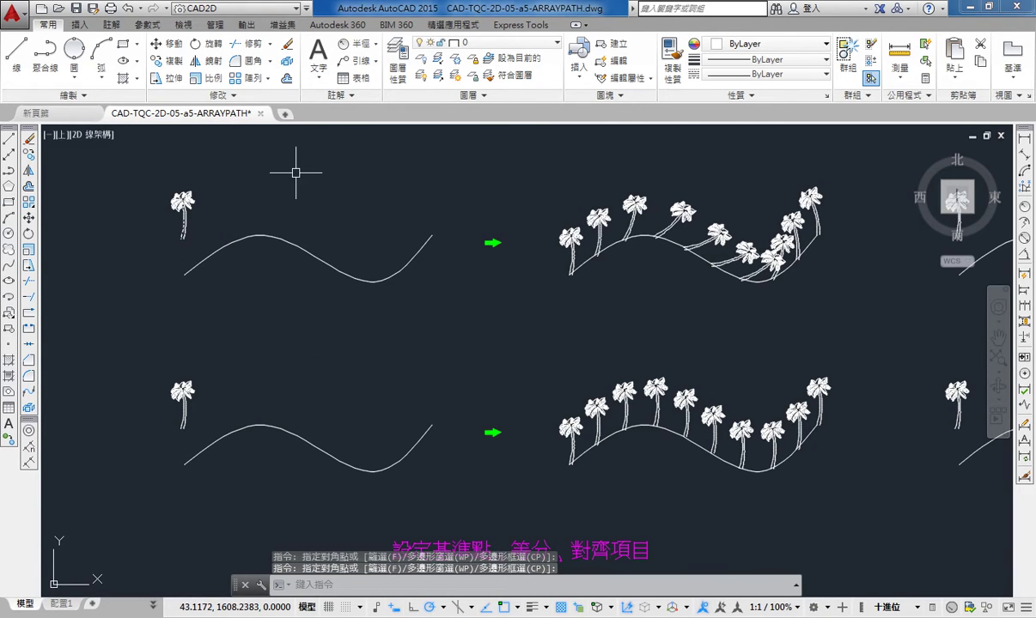
Step: Start an AR path array of the palm along the upper-left wavy curve
type("ar")
key("Return")
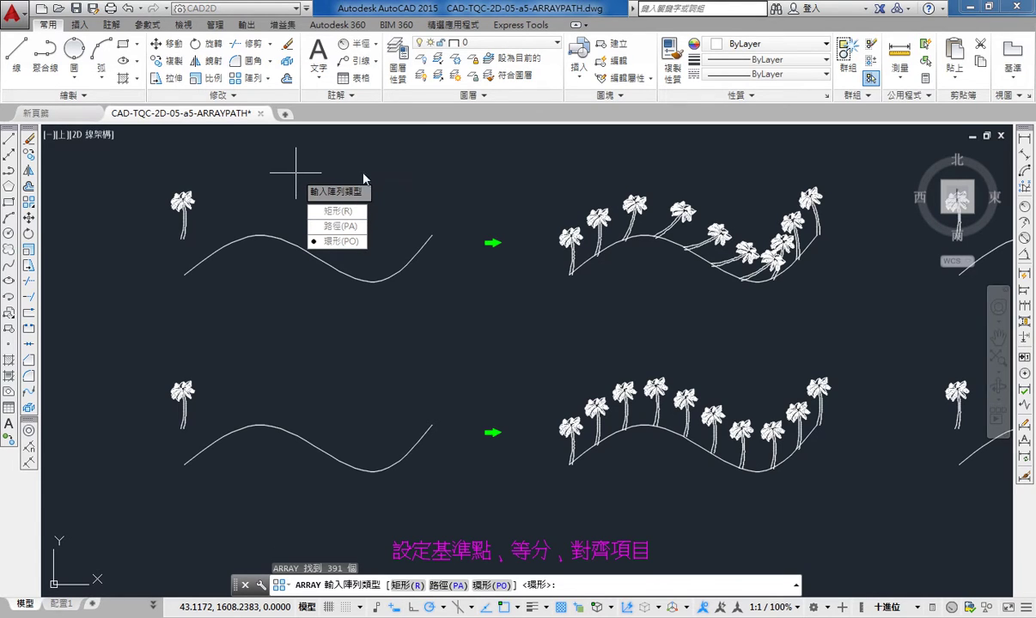
left_click(340, 226)
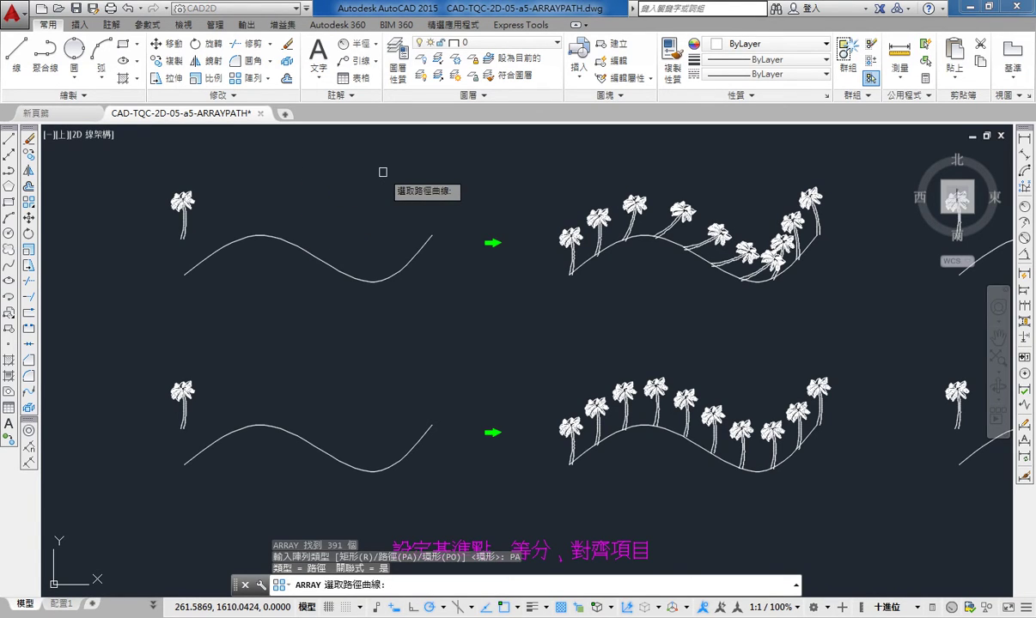
left_click(212, 254)
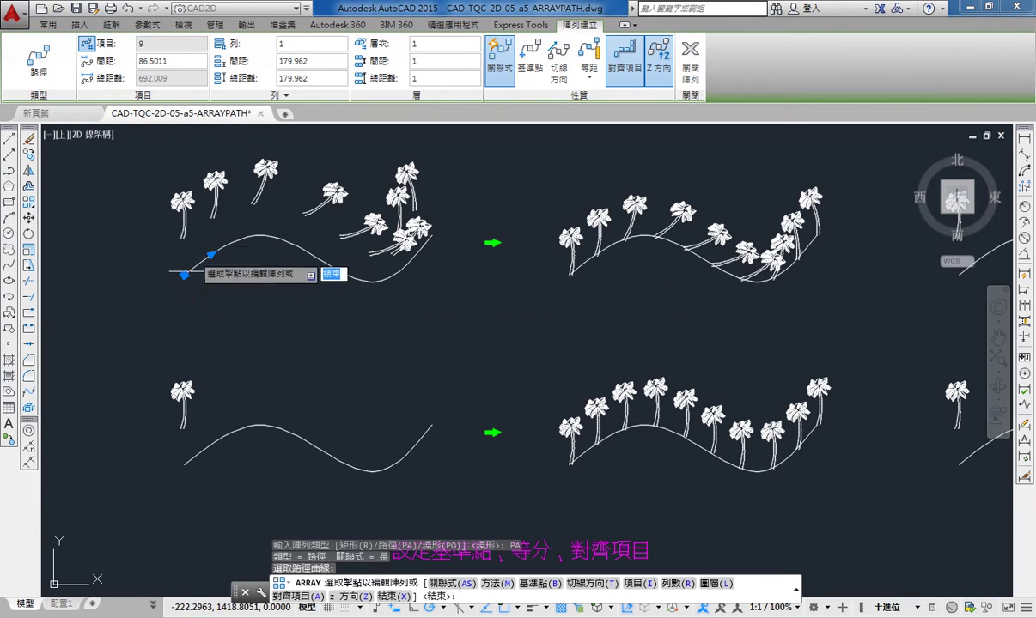
Step: Set the array base point at the palm trunk's bottom and close the 9-palm path array
left_click(530, 60)
scroll(120, 249, "up", 3)
middle_click_drag(336, 275, 261, 324)
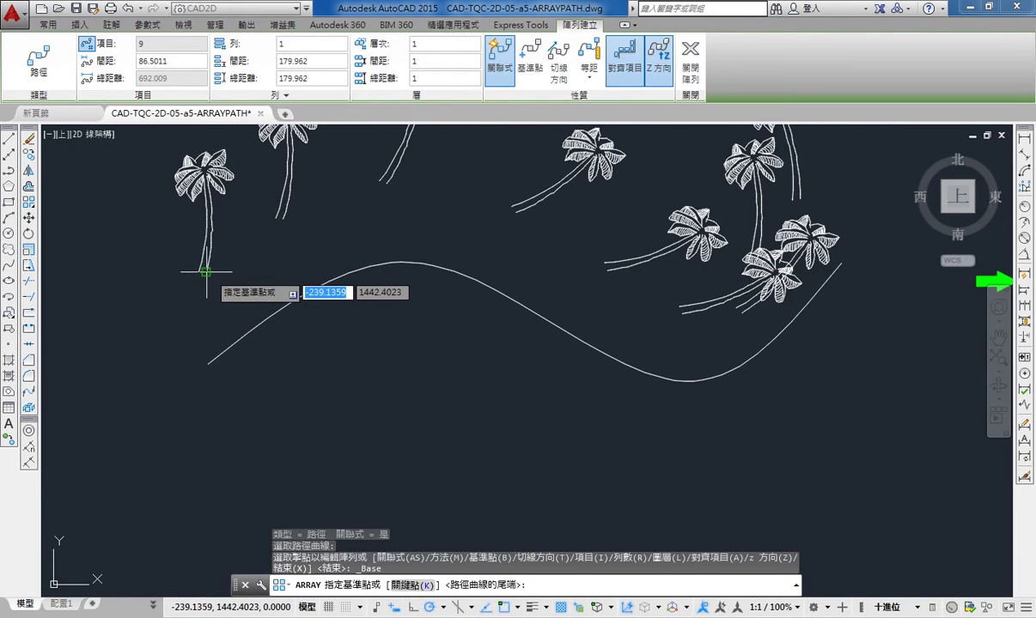
left_click(206, 271)
scroll(292, 331, "down", 4)
middle_click_drag(331, 355, 358, 327)
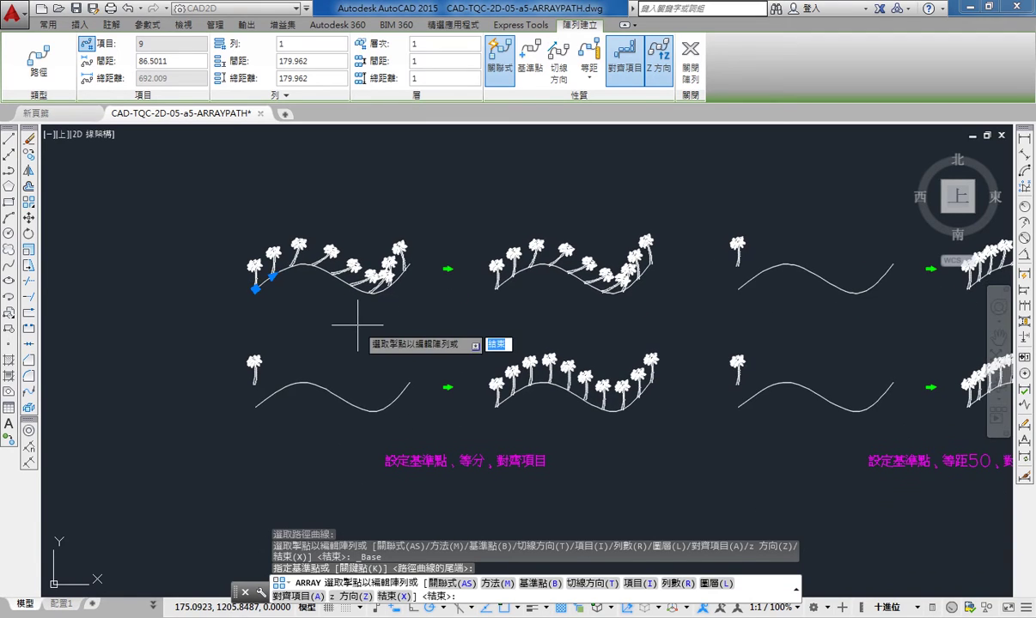
scroll(341, 361, "up", 2)
mouse_move(341, 362)
middle_mouse_down()
mouse_move(347, 246)
mouse_move(314, 255)
middle_mouse_up()
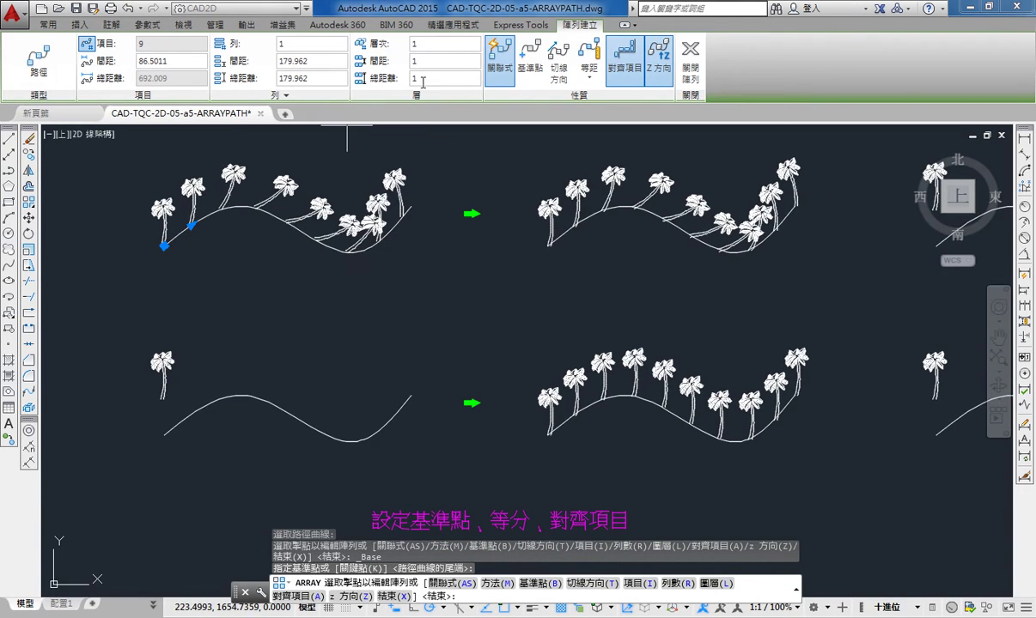
left_click(697, 79)
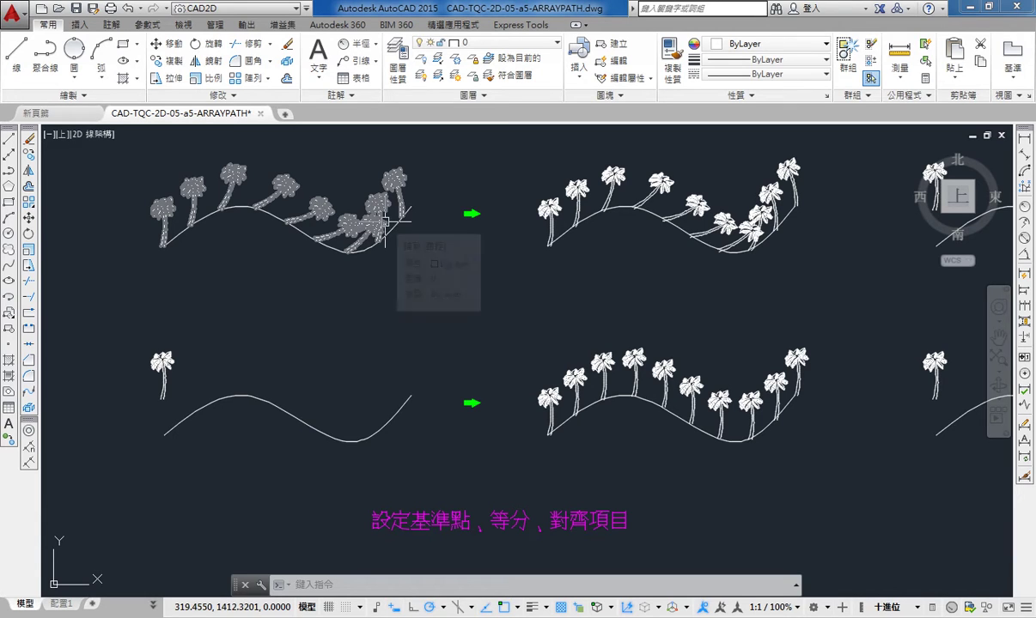
Step: Path-array the lower-left palm along the lower-left curve, based at the trunk bottom
middle_click_drag(349, 307, 347, 286)
left_click(122, 301)
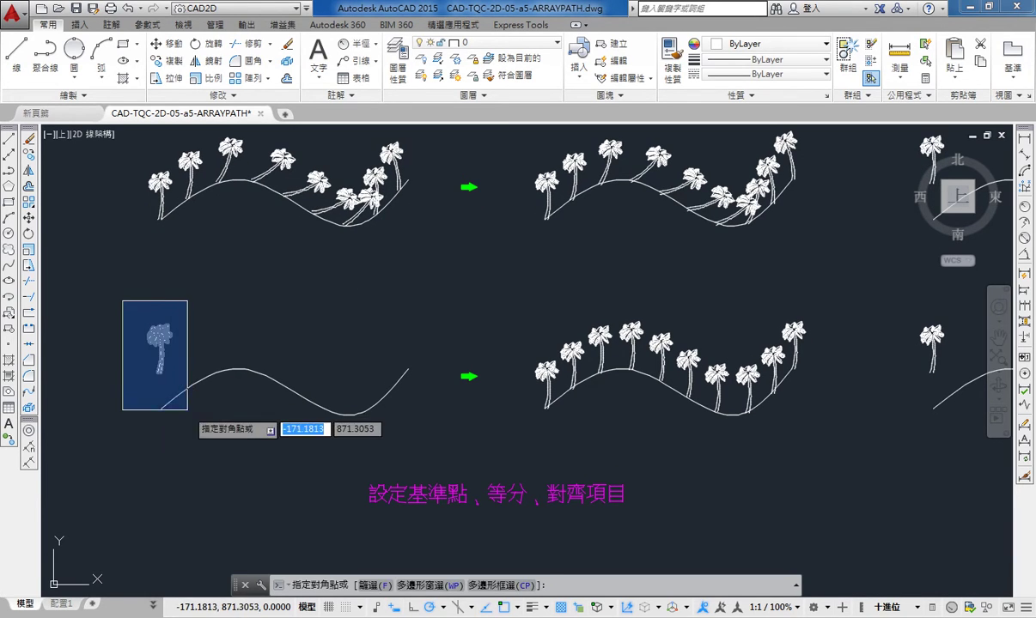
left_click(185, 410)
type("r")
key("Return")
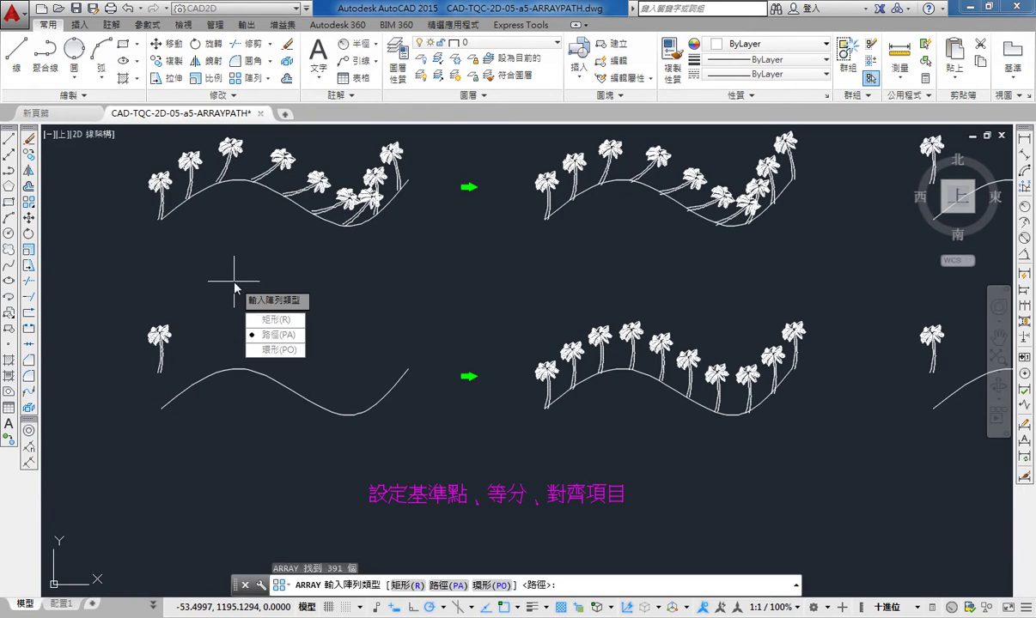
left_click(275, 334)
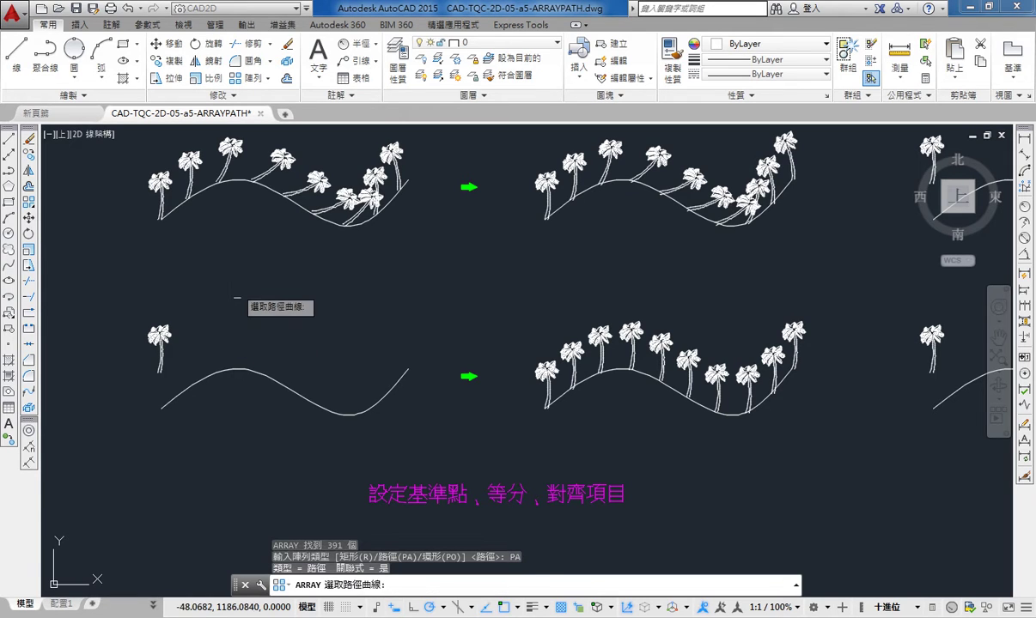
left_click(211, 385)
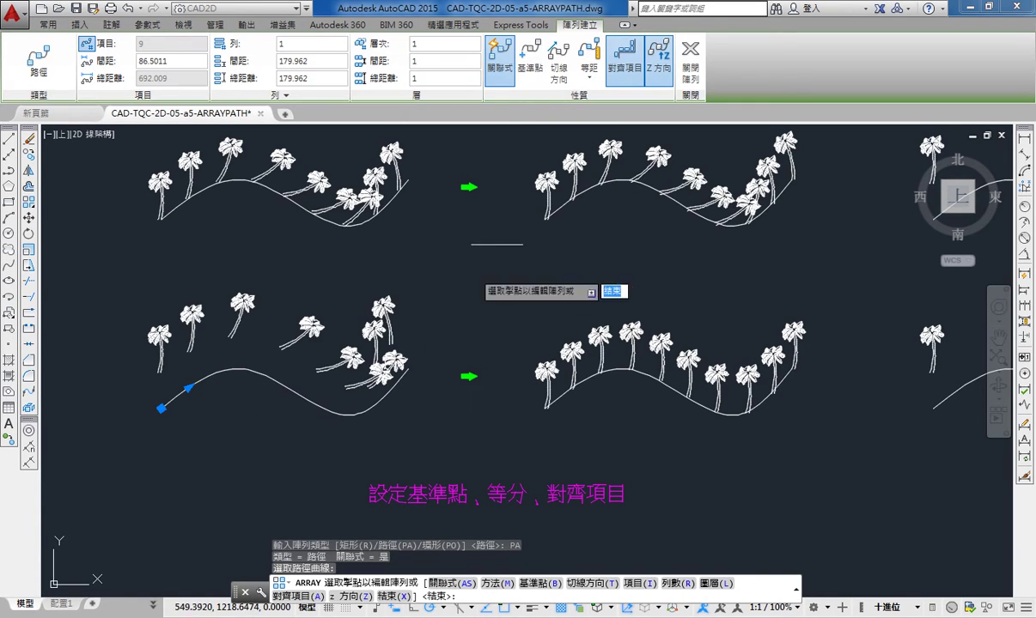
left_click(530, 69)
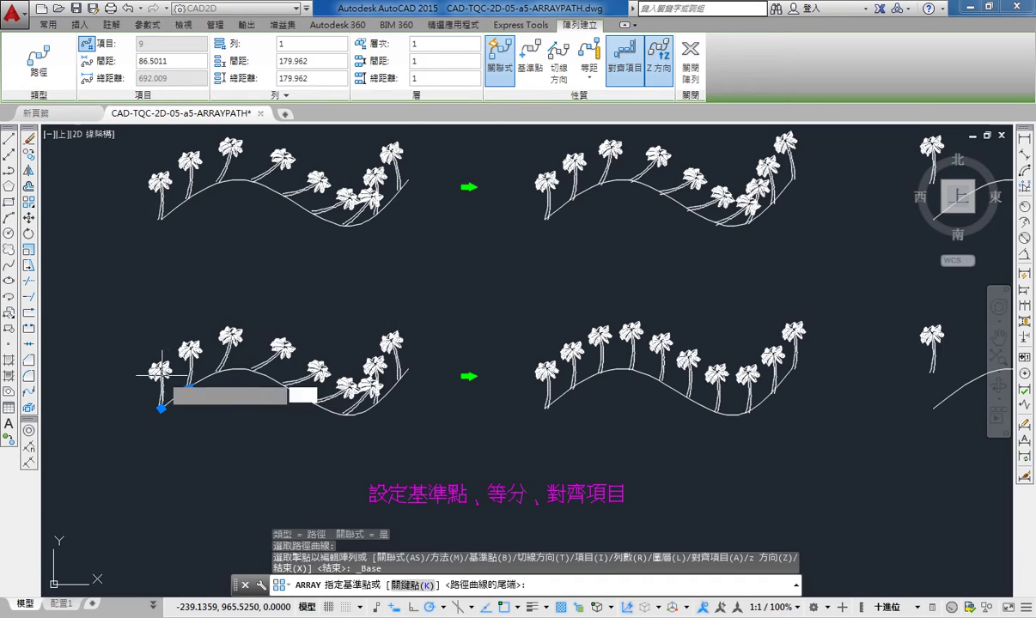
left_click(161, 409)
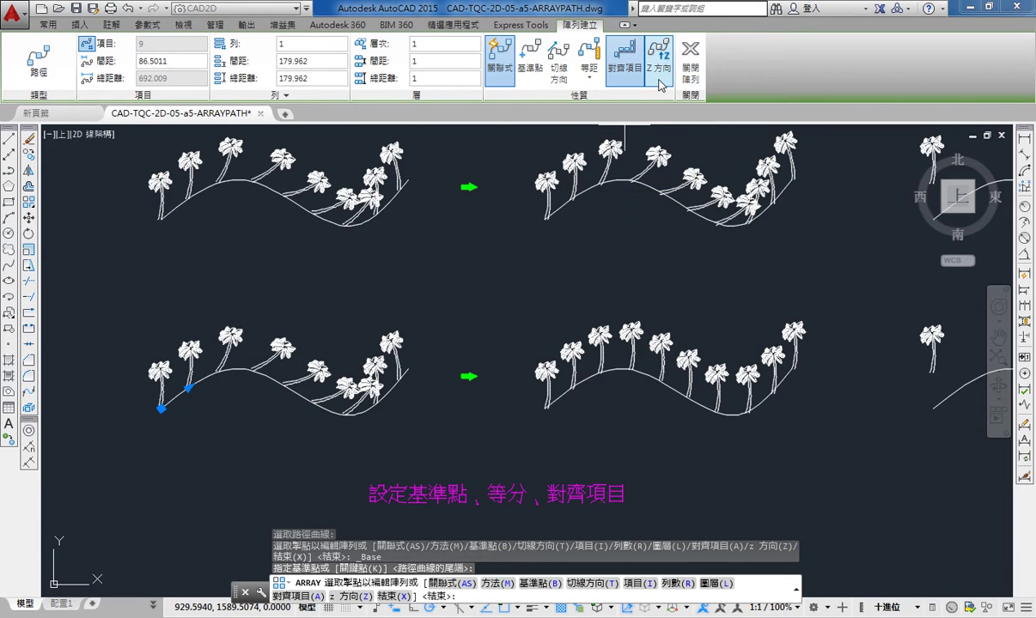
Step: Turn off Align Items so the palms stand upright, then finish the array
left_click(623, 64)
left_click(623, 76)
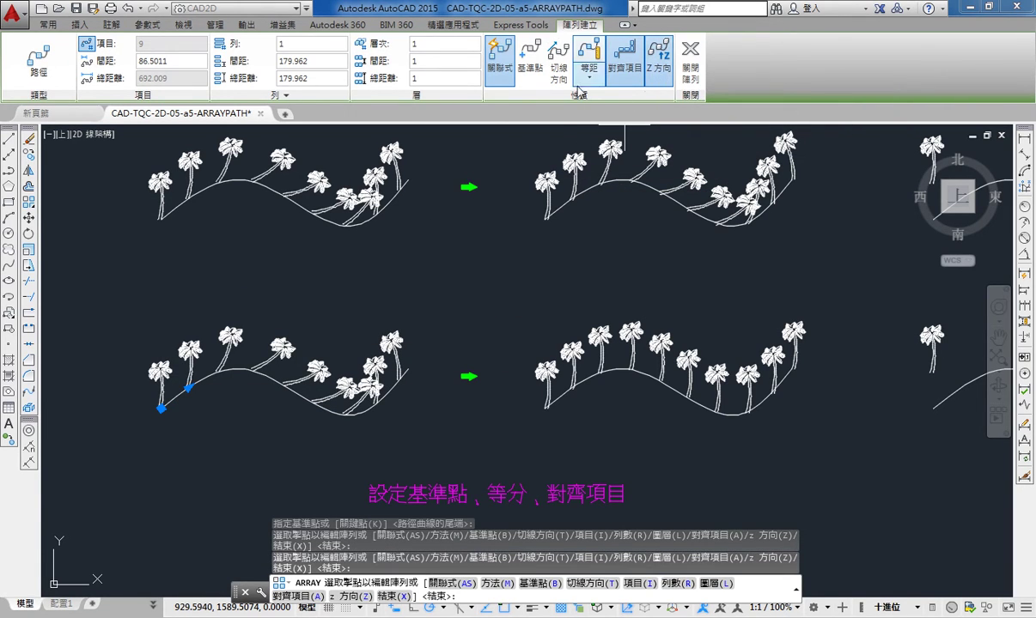
left_click(554, 82)
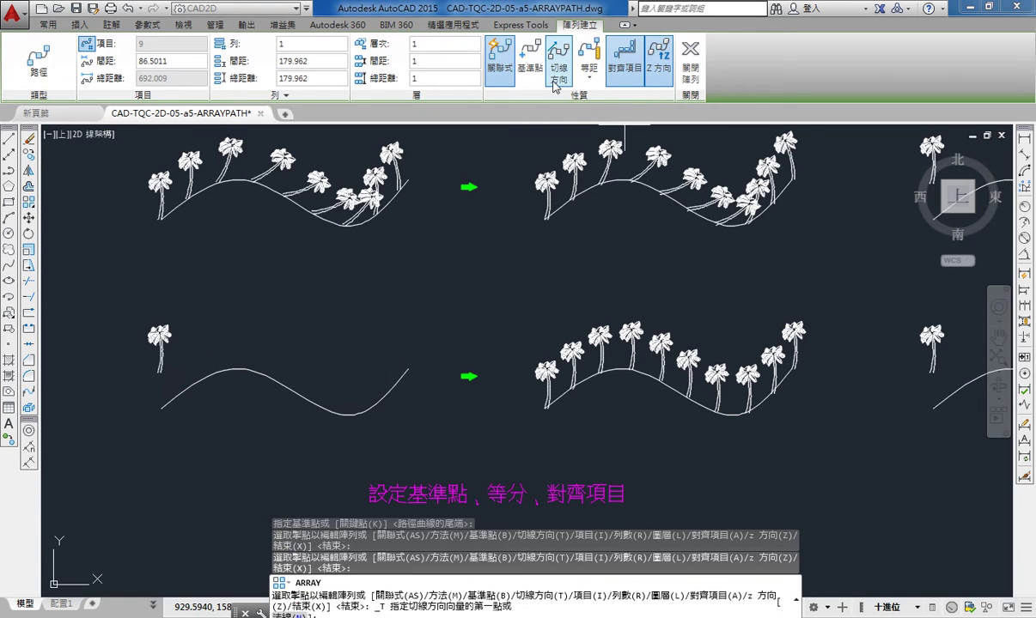
key("Escape")
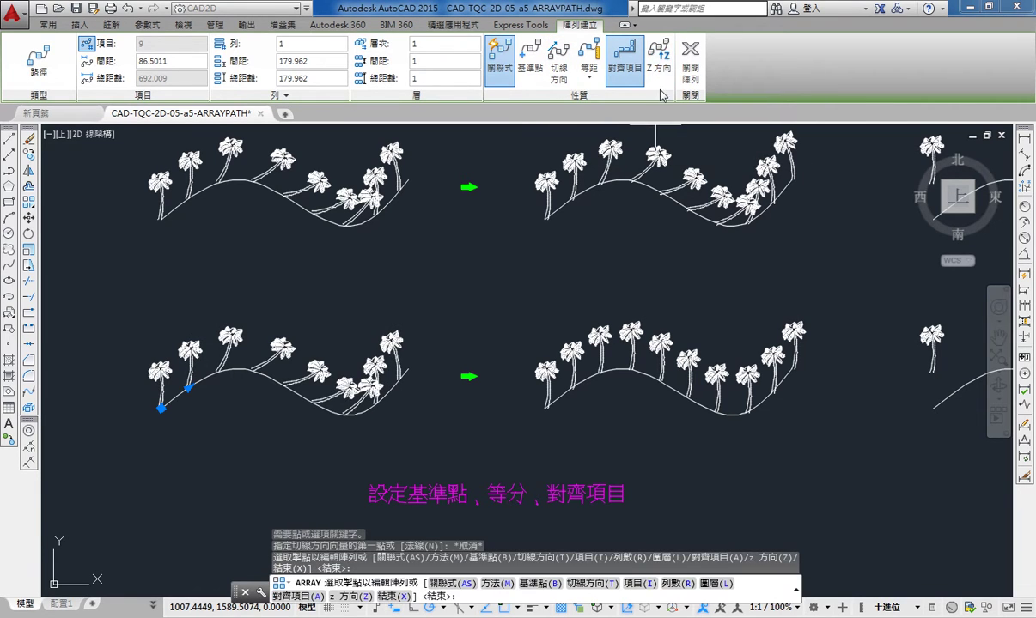
left_click(658, 64)
middle_click_drag(429, 318, 432, 290)
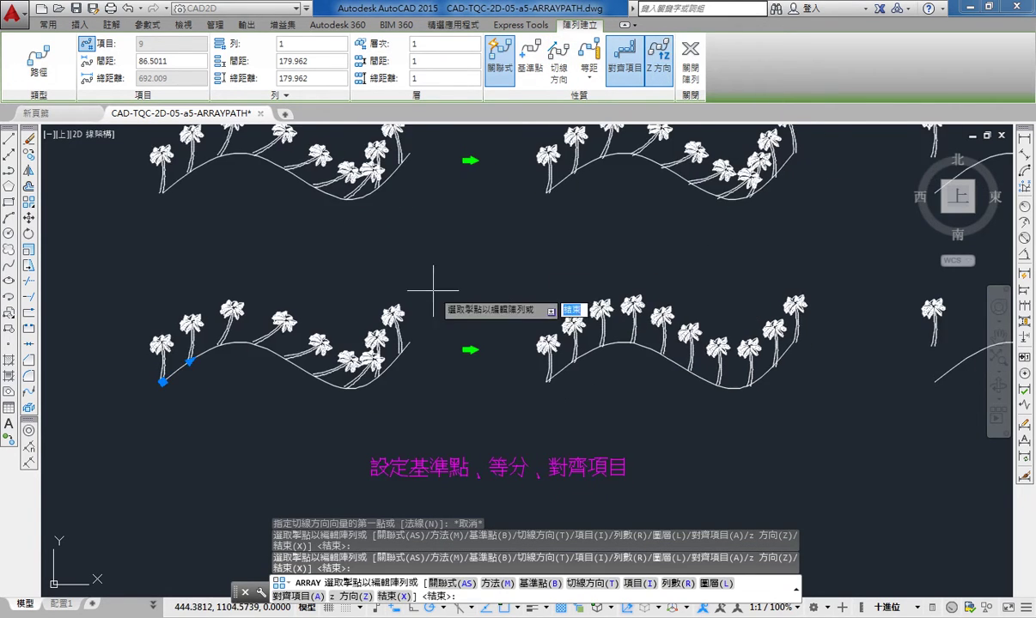
left_click(659, 76)
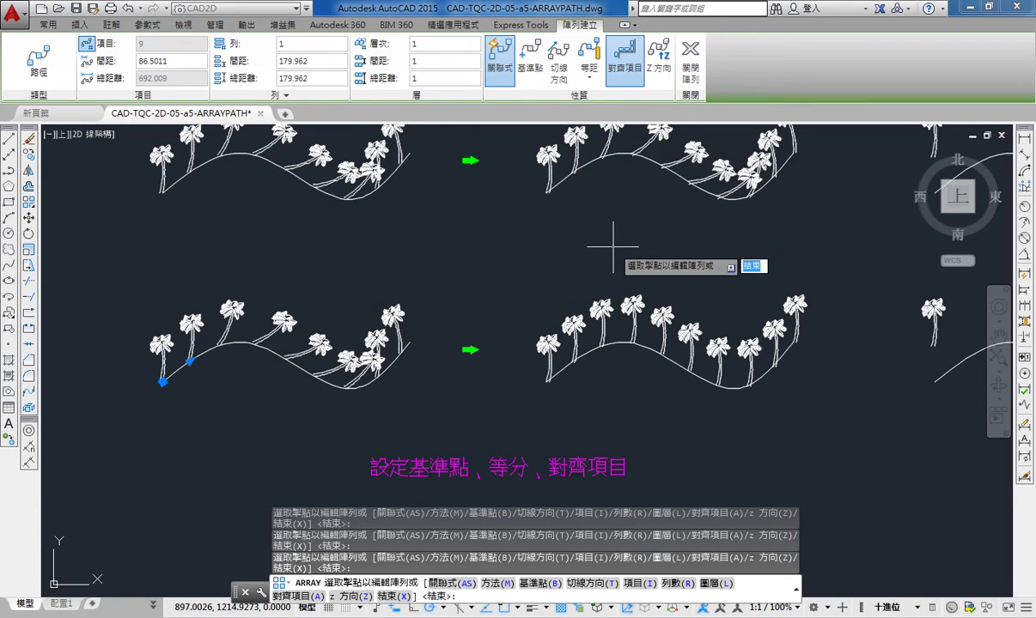
middle_click_drag(398, 237, 435, 250)
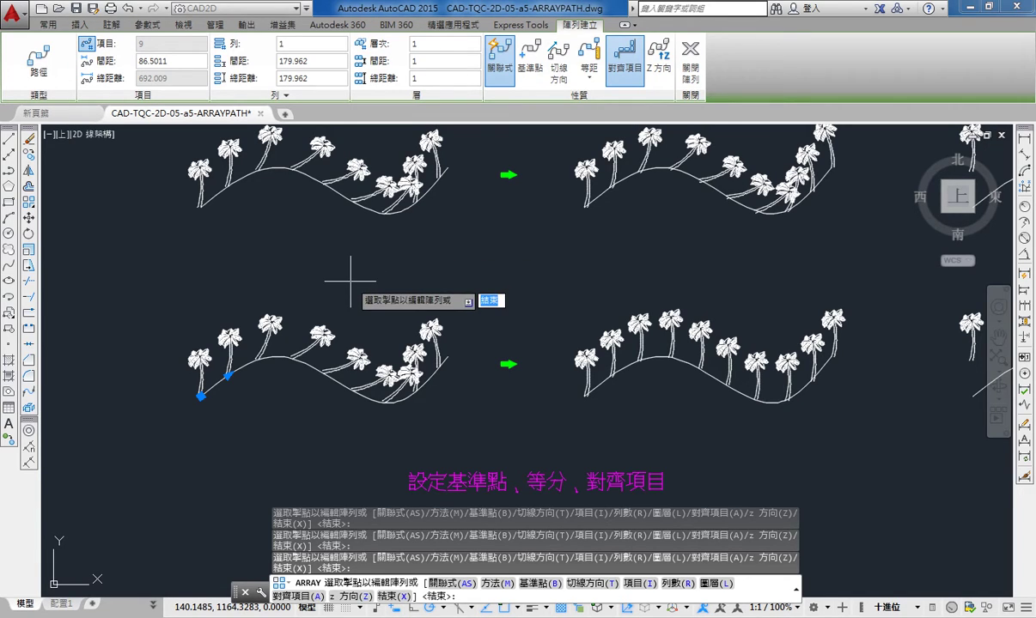
left_click(620, 78)
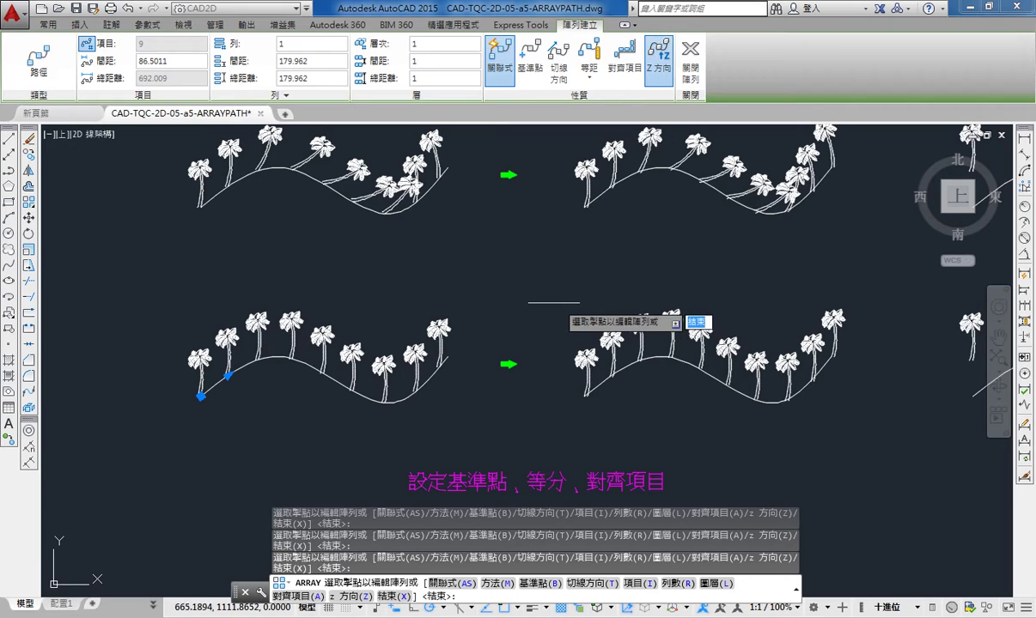
middle_click_drag(197, 416, 192, 423)
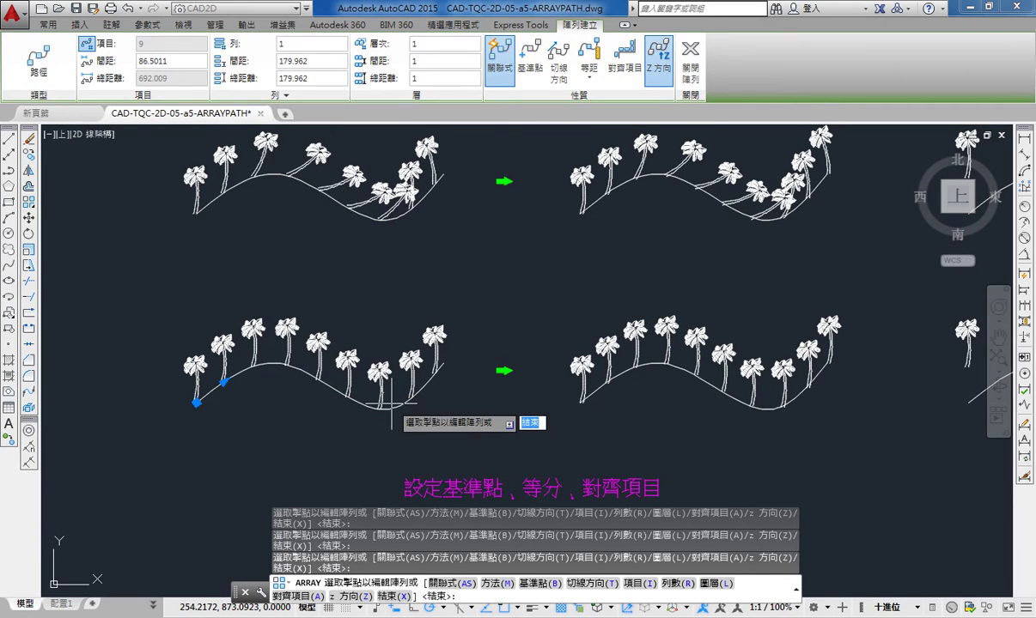
middle_click_drag(361, 395, 352, 399)
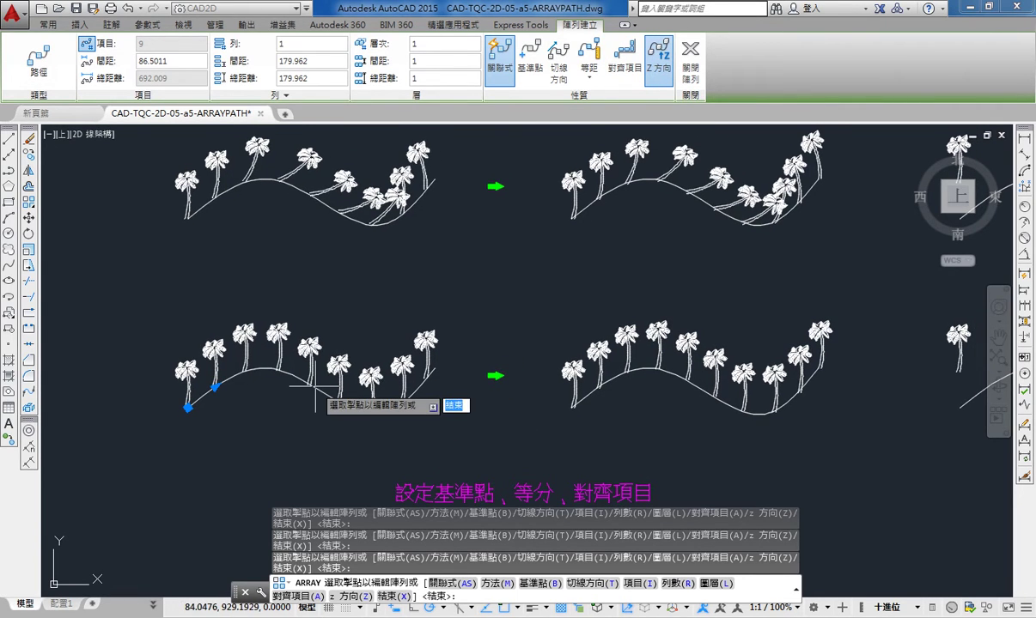
key("Return")
Step: Select the finished lower-left path array to check it, then deselect it
middle_click_drag(420, 364, 331, 375)
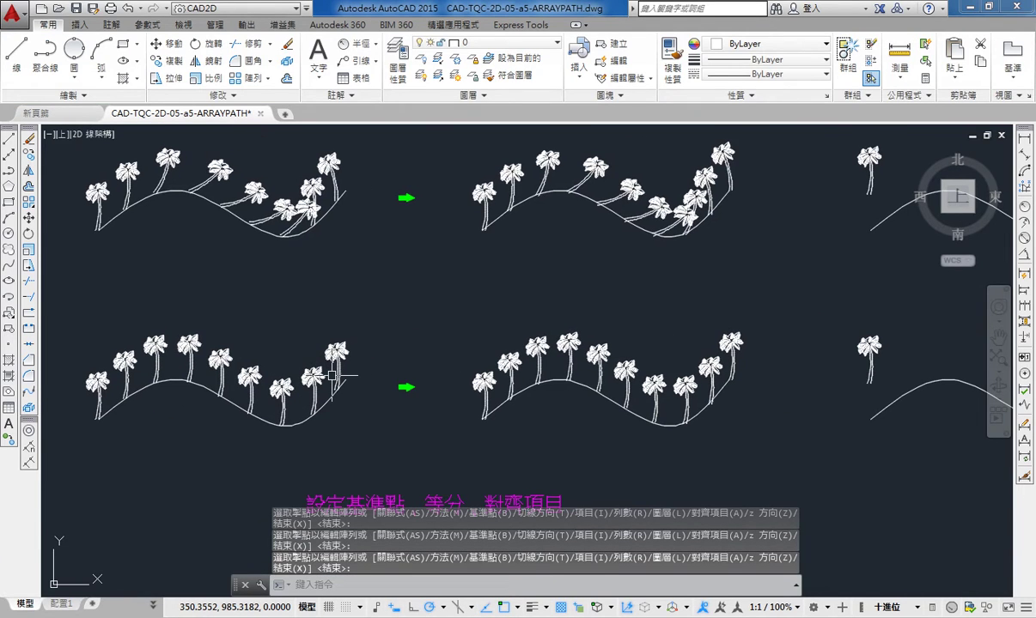
middle_click_drag(390, 324, 426, 321)
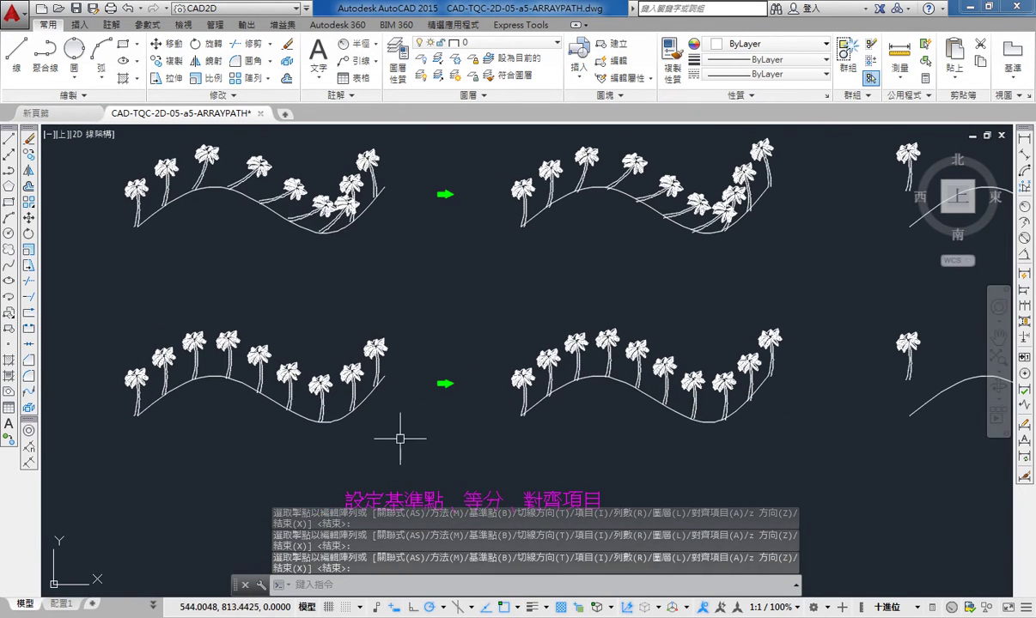
left_click(303, 353)
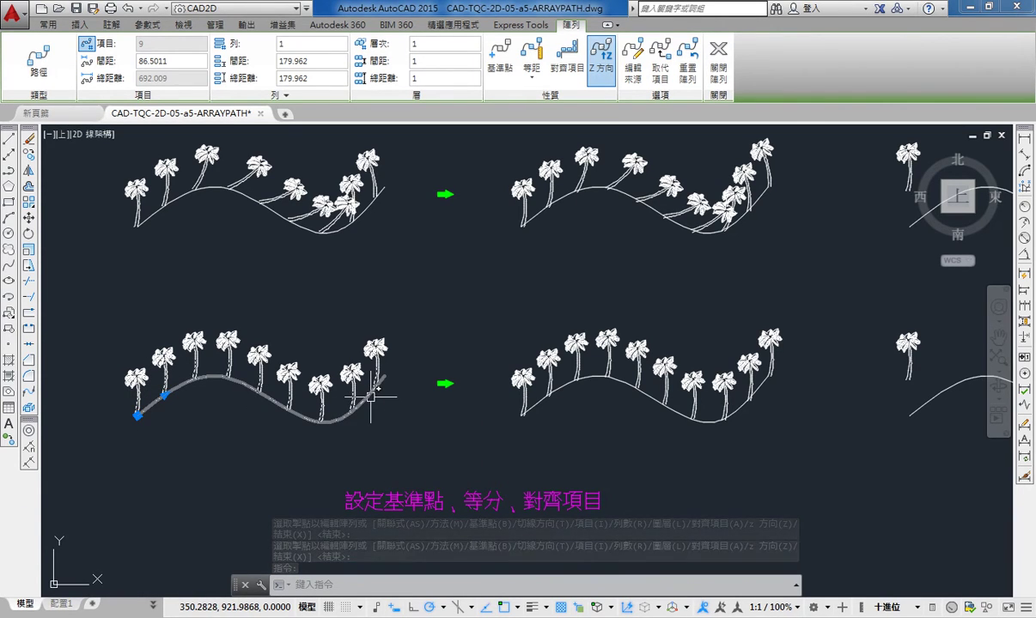
key("Escape")
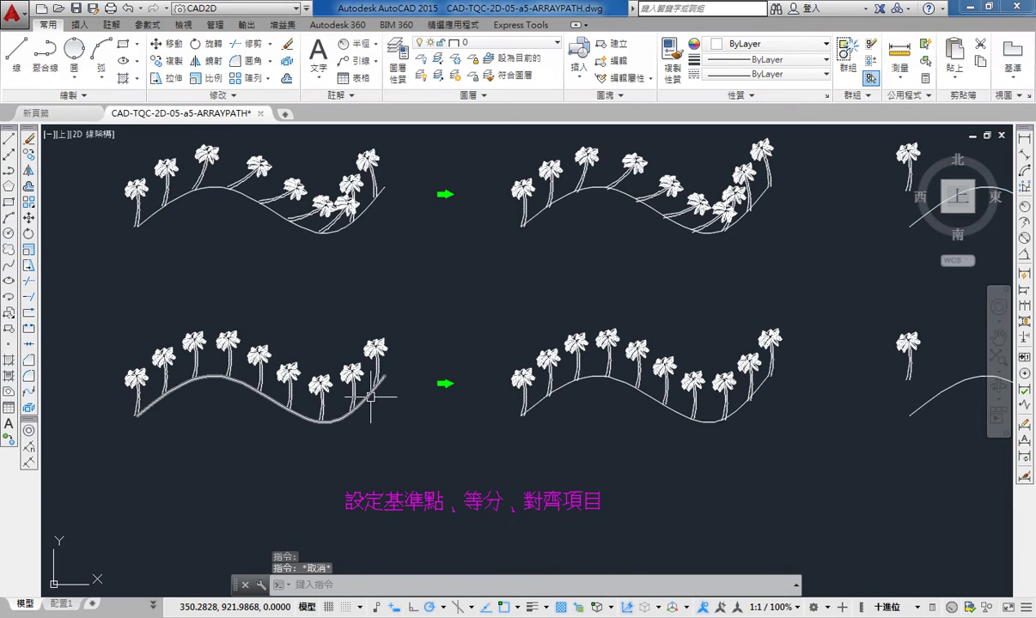
Step: Pan to the next pair of curves and window-select the upper palm
middle_click_drag(432, 388, 396, 414)
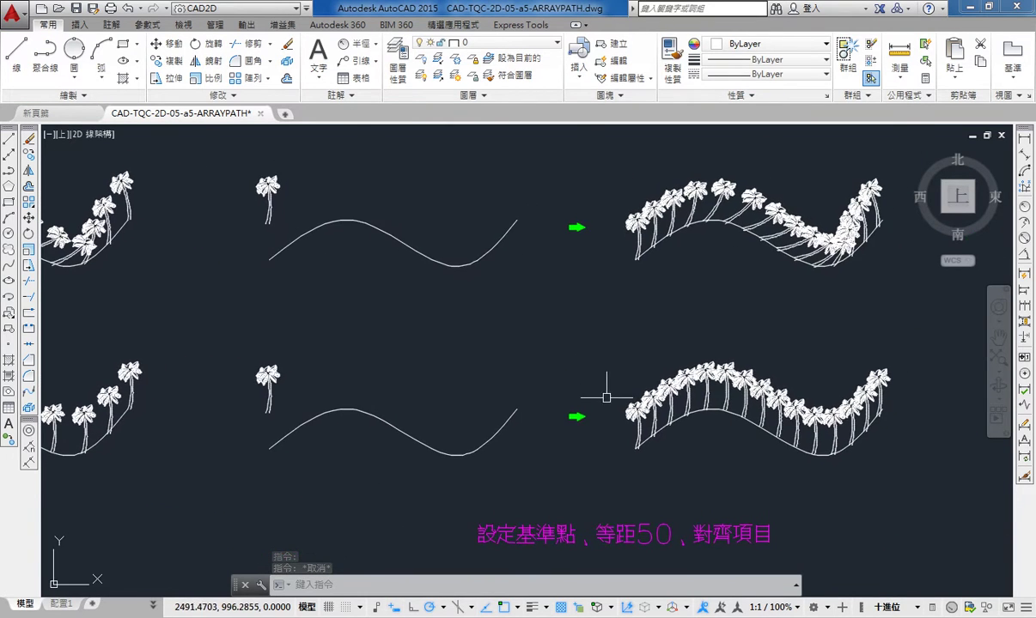
left_click(229, 159)
left_click(375, 175)
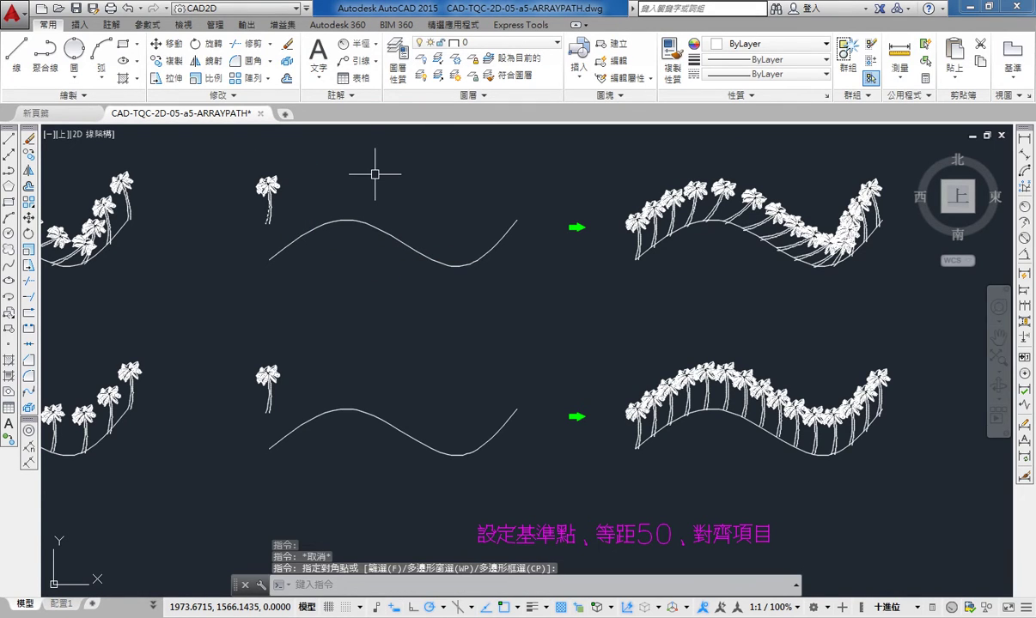
Step: Path-array the upper palm from the curve's start using Measure spacing 50, giving 15 palms
type("ar")
key("Return")
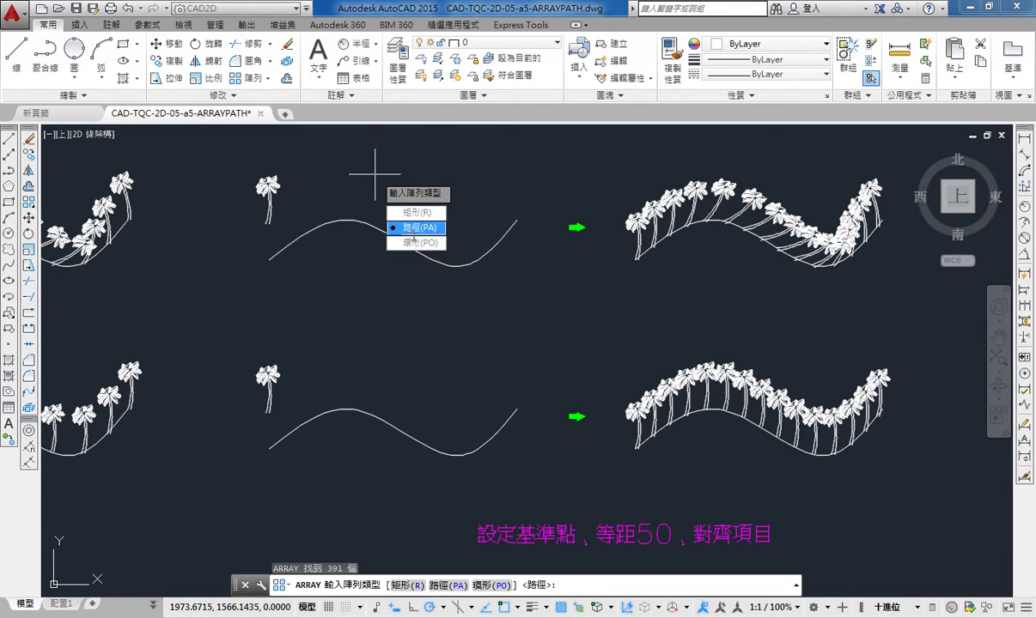
left_click(414, 229)
left_click(283, 246)
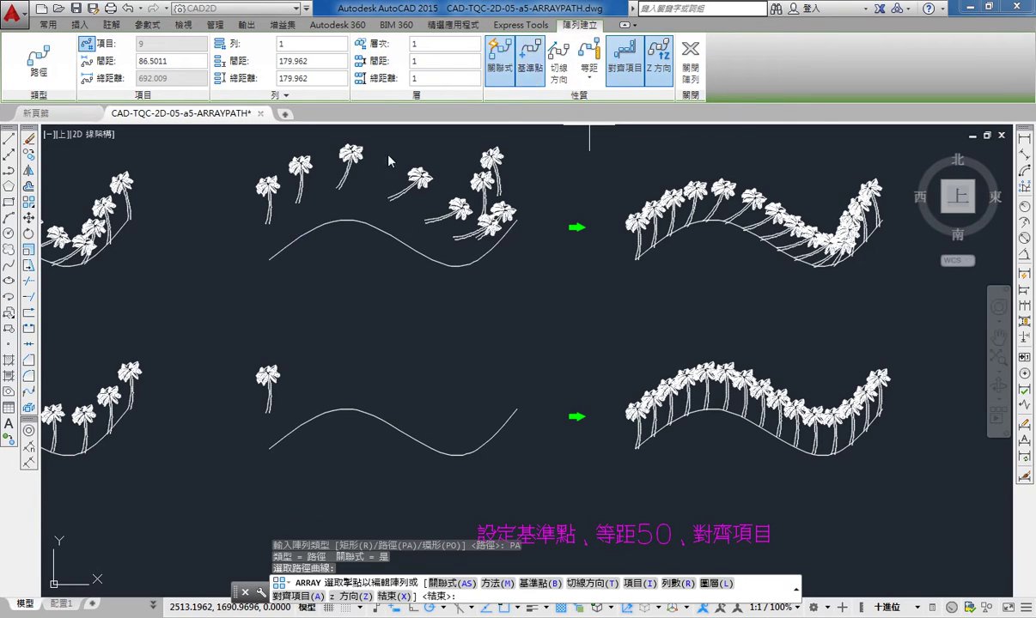
left_click(530, 62)
left_click(269, 259)
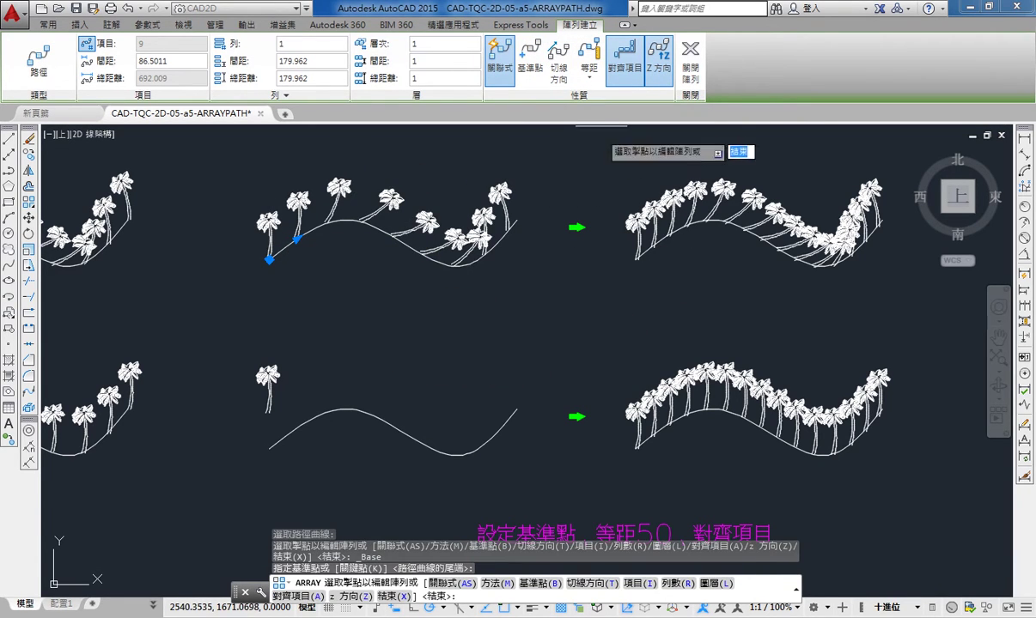
left_click(591, 85)
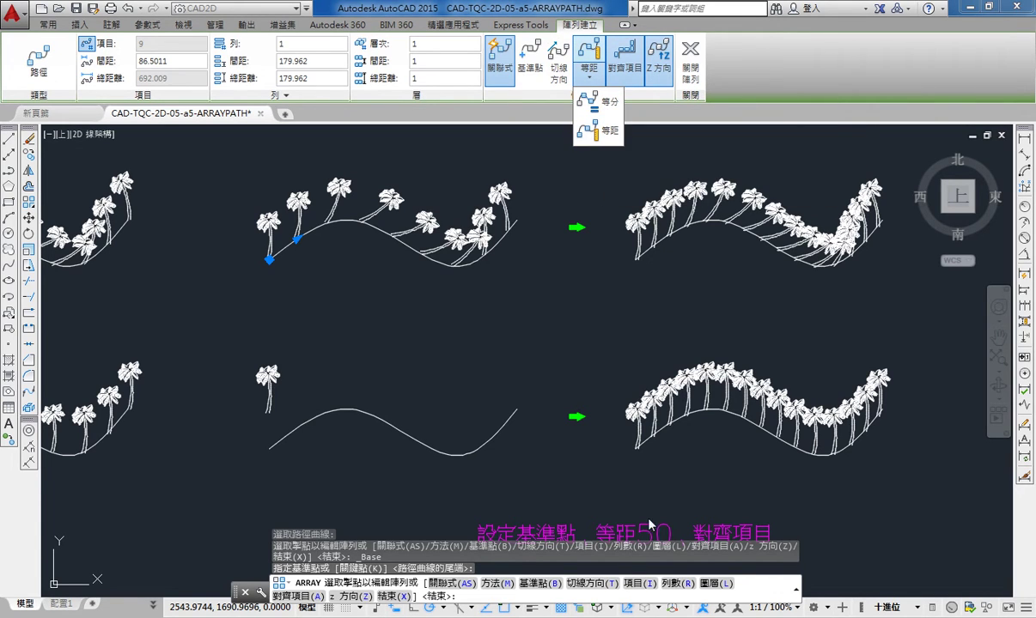
left_click(605, 136)
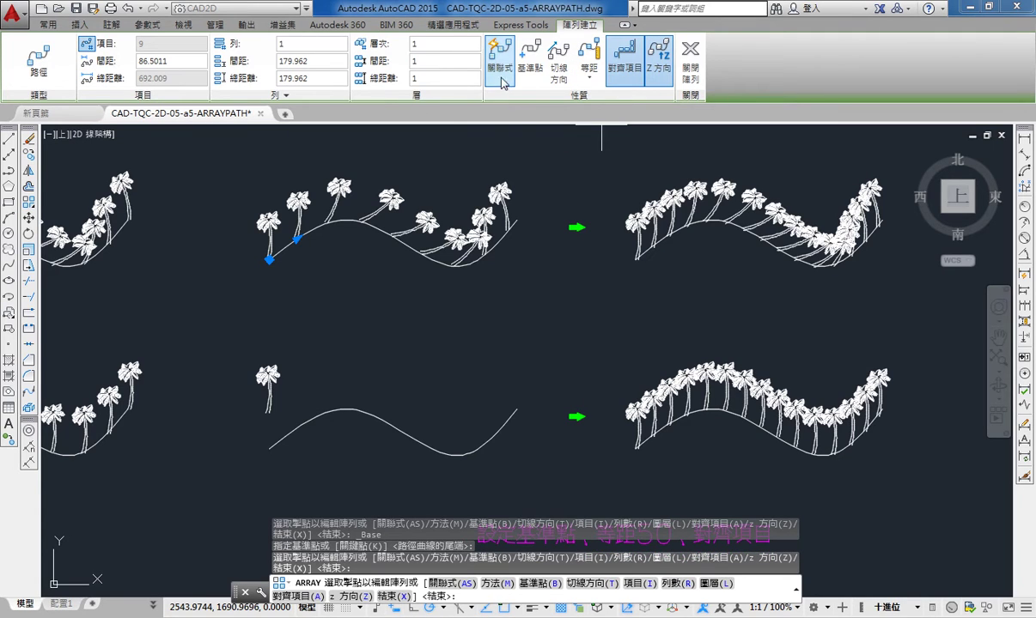
left_click(589, 69)
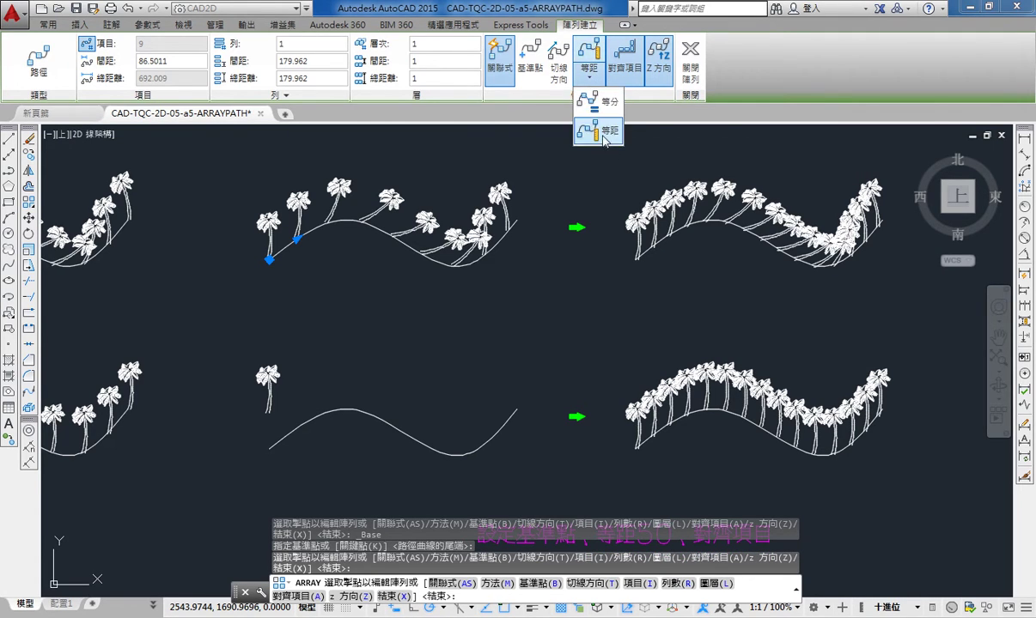
left_click(564, 135)
type("50")
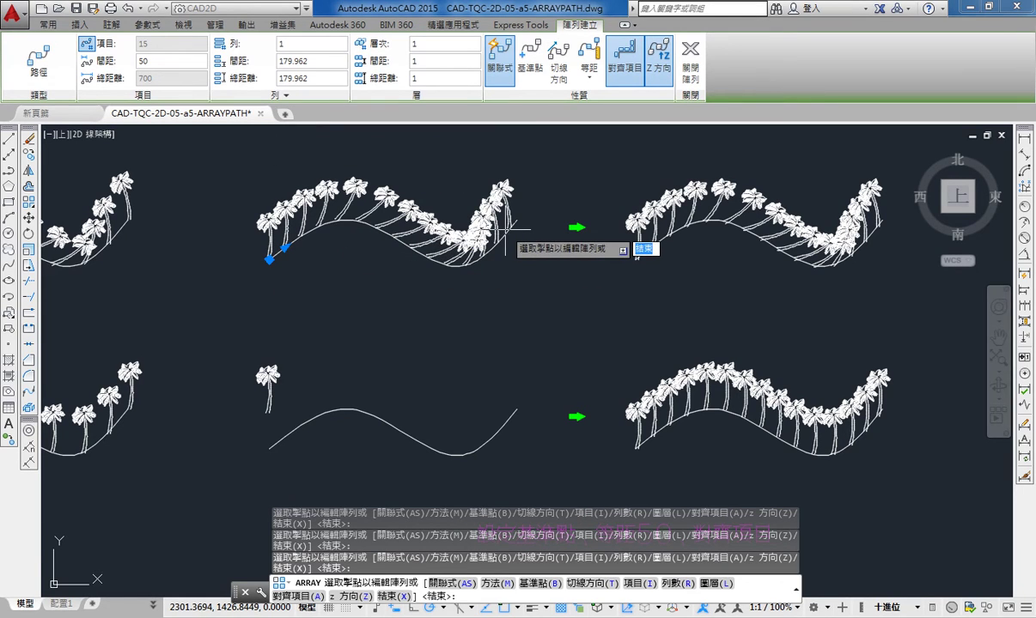
key("Return")
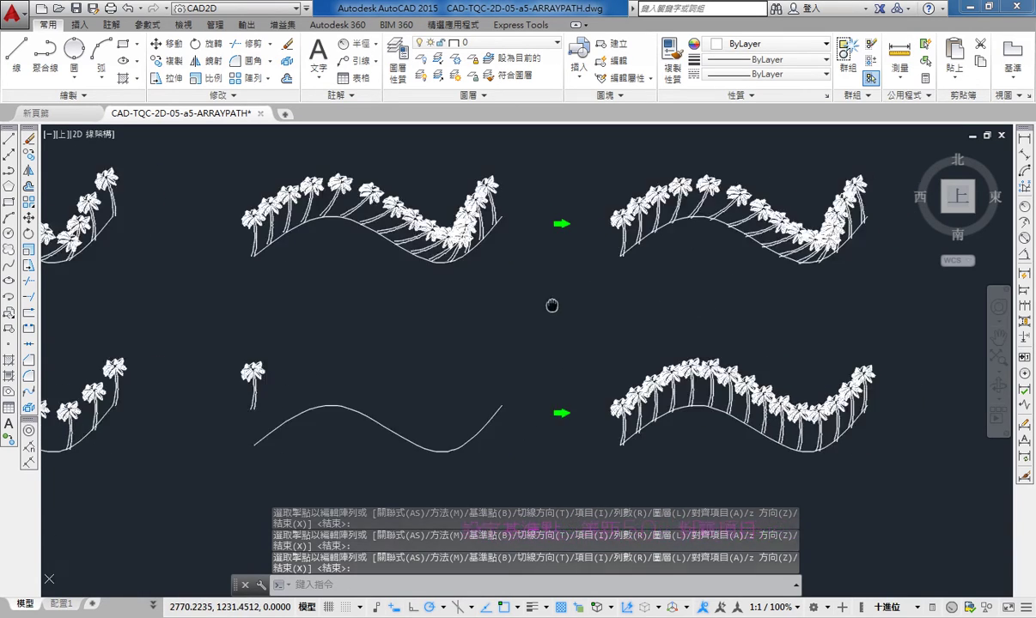
Step: Path-array the lower palm from the lower curve's start, using Divide with 20 items
mouse_move(552, 302)
middle_mouse_down()
mouse_move(788, 236)
mouse_move(774, 240)
middle_mouse_up()
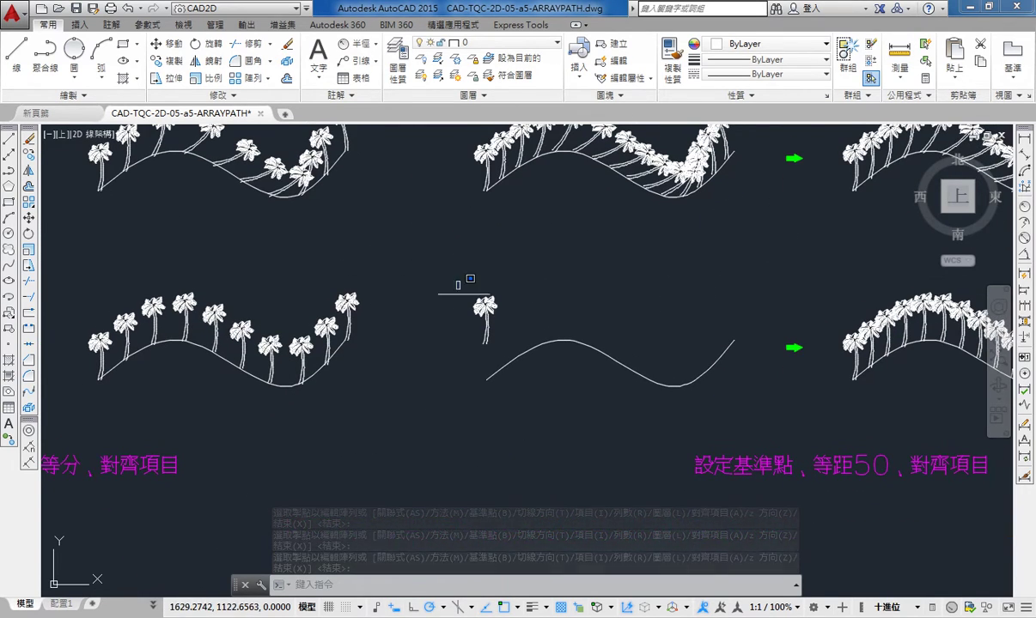
left_click(611, 239)
type("r")
key("Return")
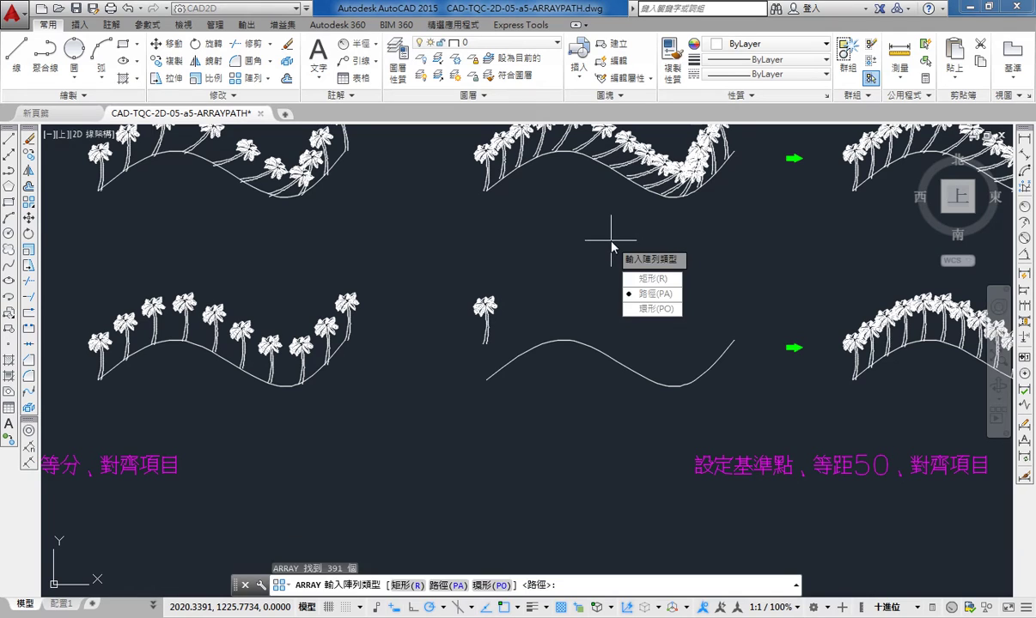
left_click(651, 294)
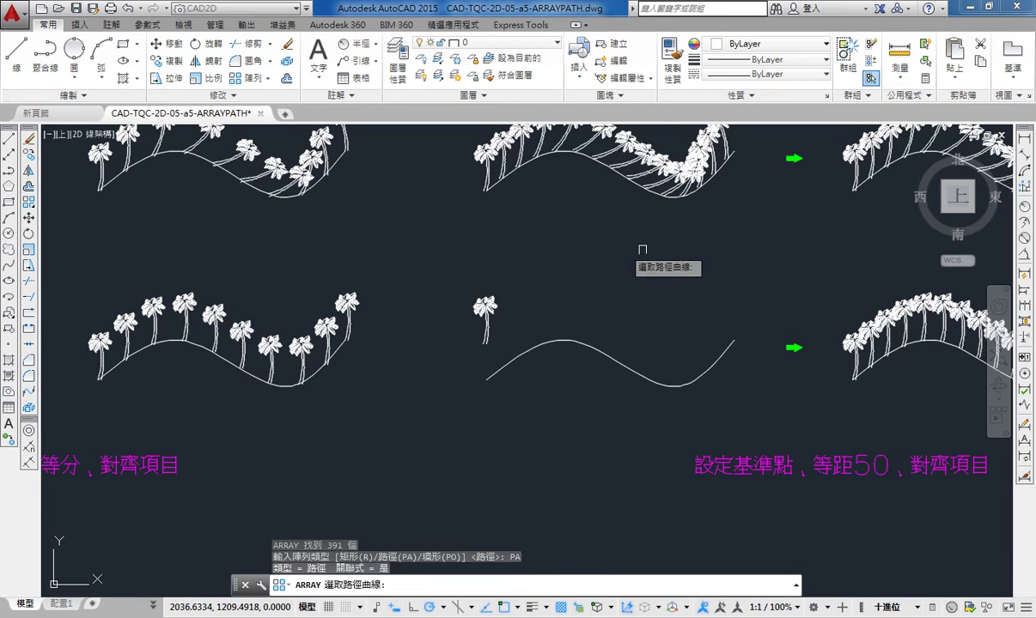
left_click(529, 354)
left_click(530, 60)
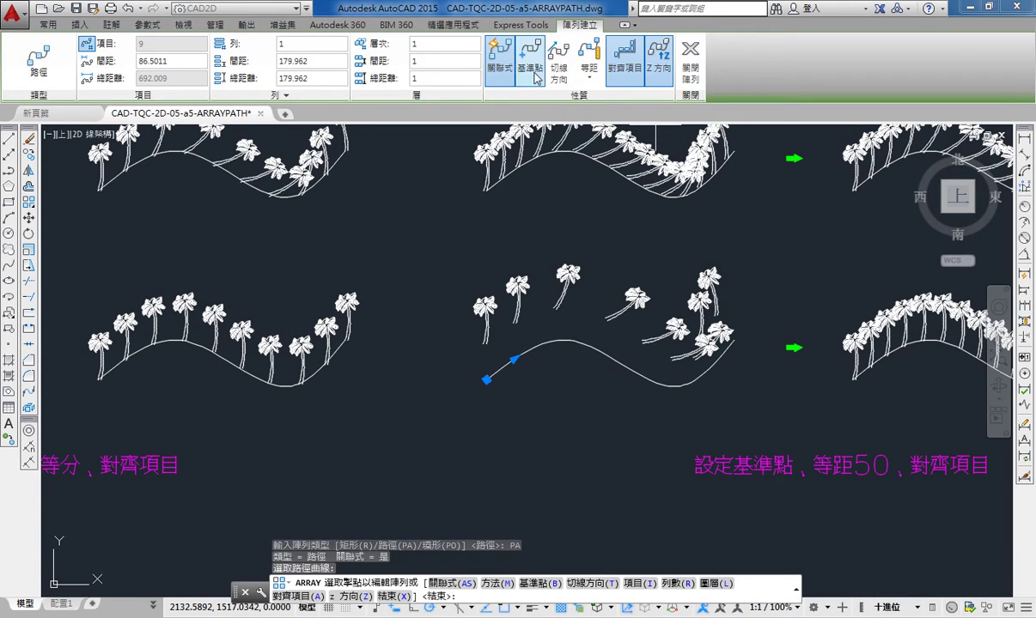
left_click(486, 378)
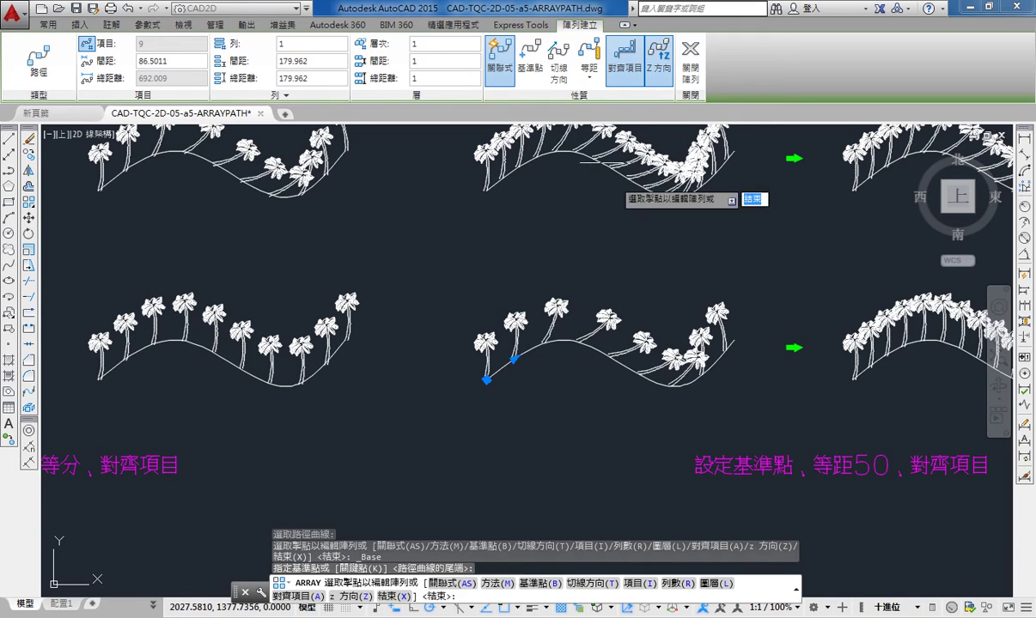
left_click(588, 74)
left_click(599, 101)
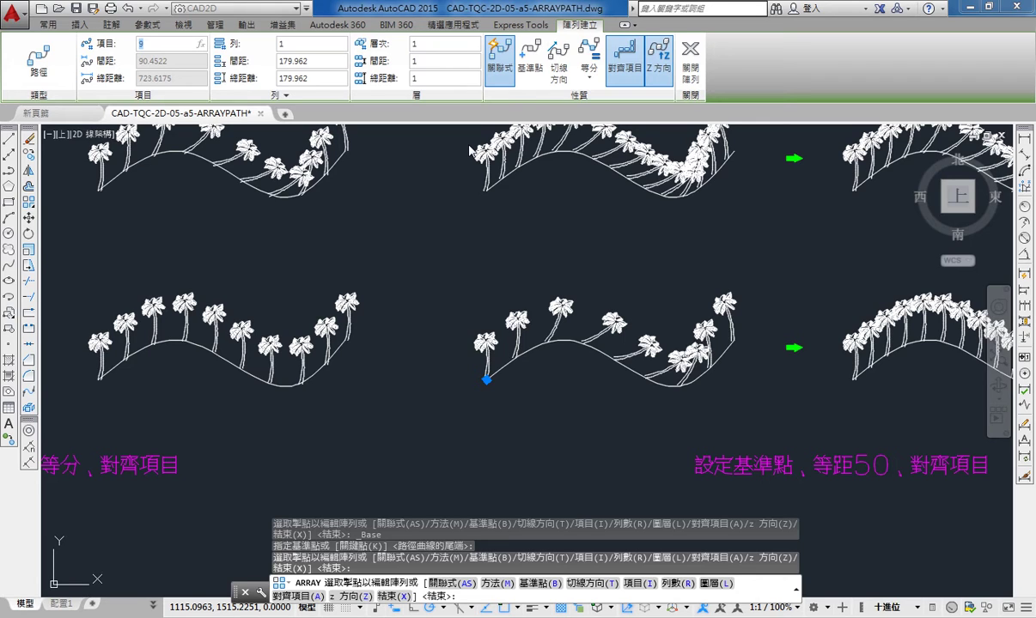
left_click(171, 43)
type("20")
key("Return")
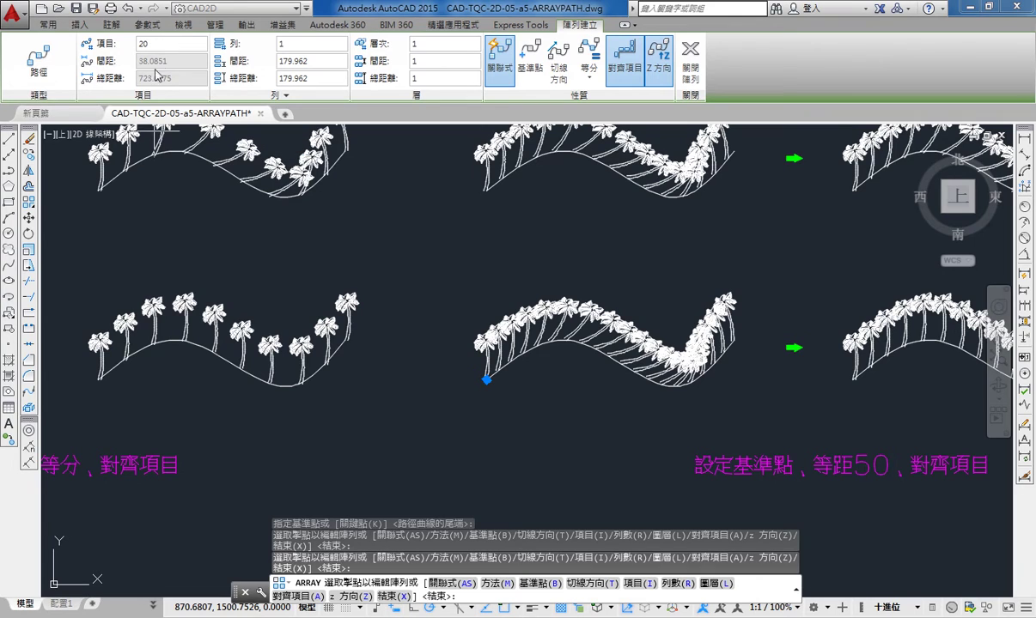
left_click(691, 69)
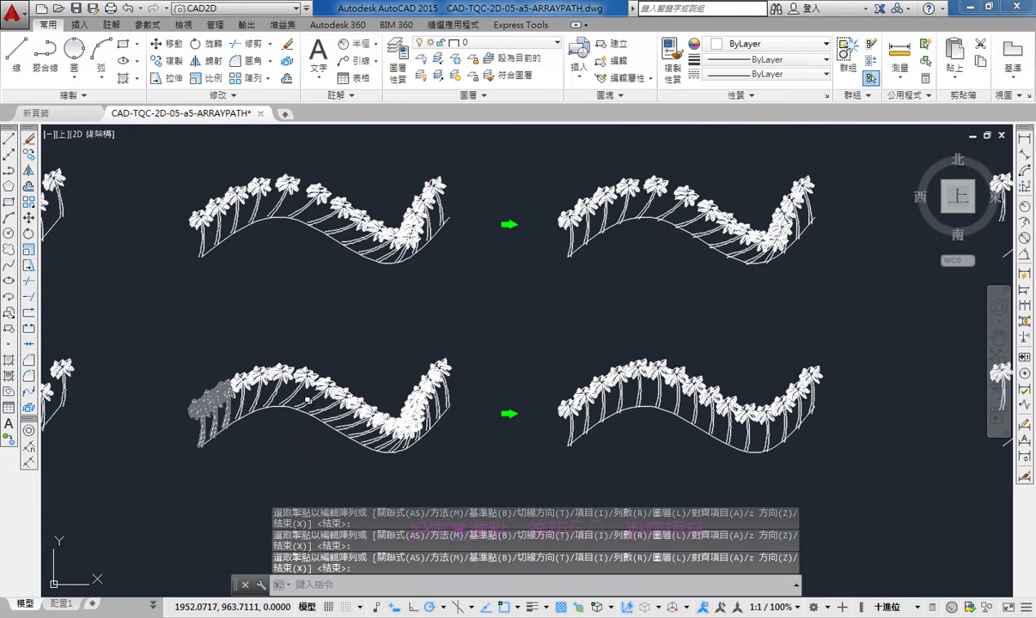
Step: Select the palm tree and start a path array along the upper middle curve
scroll(400, 404, "down", 4)
middle_click_drag(692, 427, 397, 340)
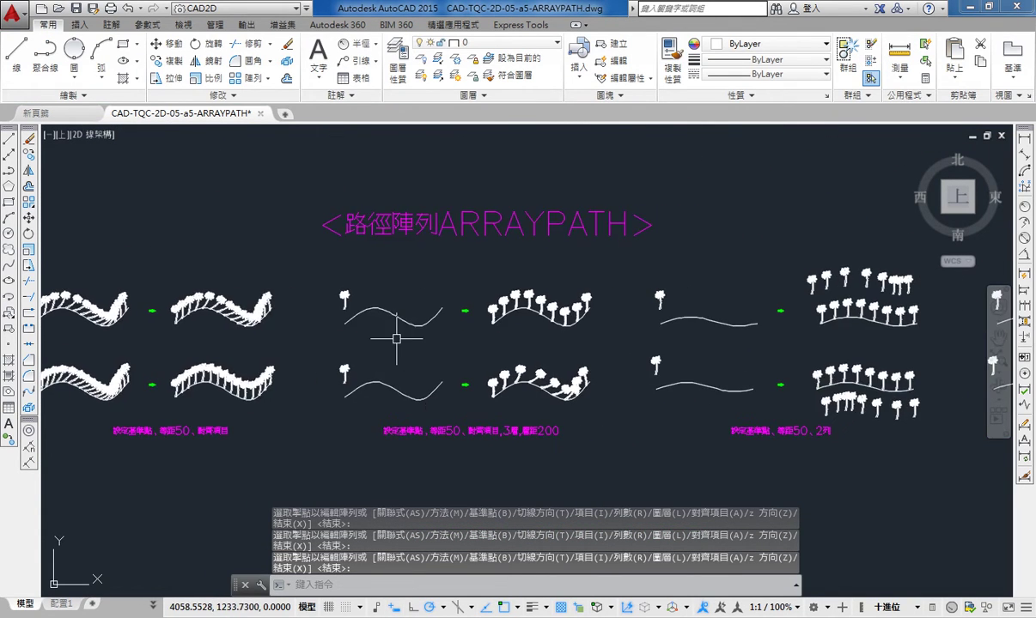
scroll(398, 340, "up", 2)
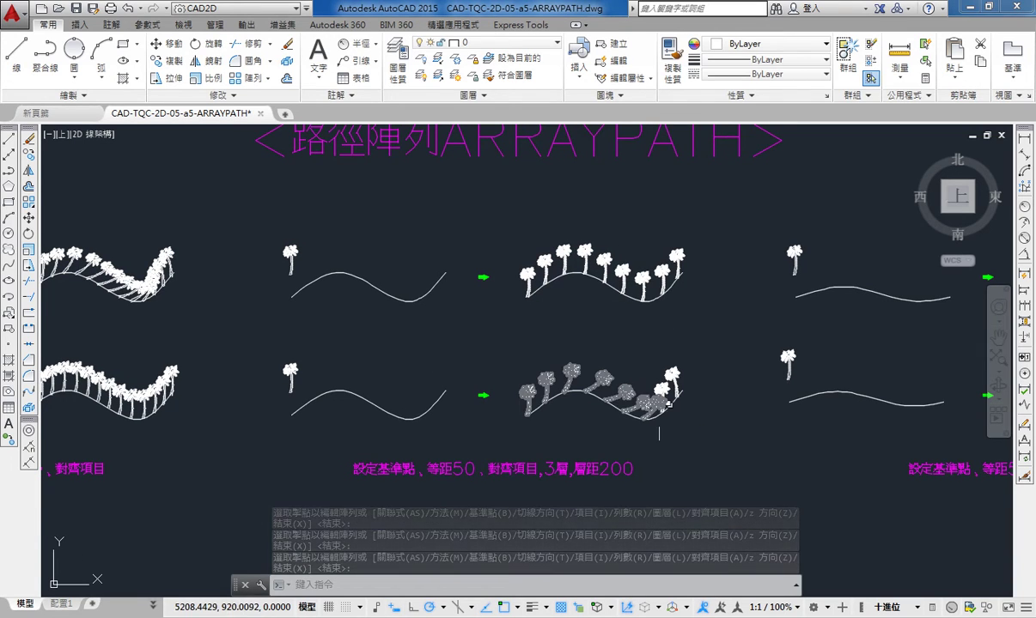
left_click(334, 319)
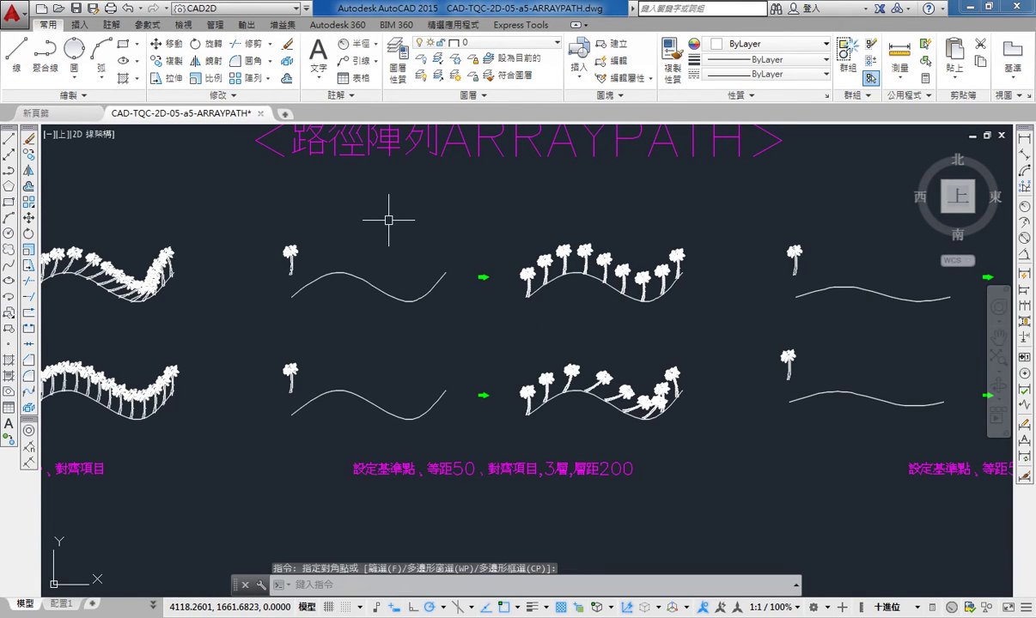
type("ar")
key("Return")
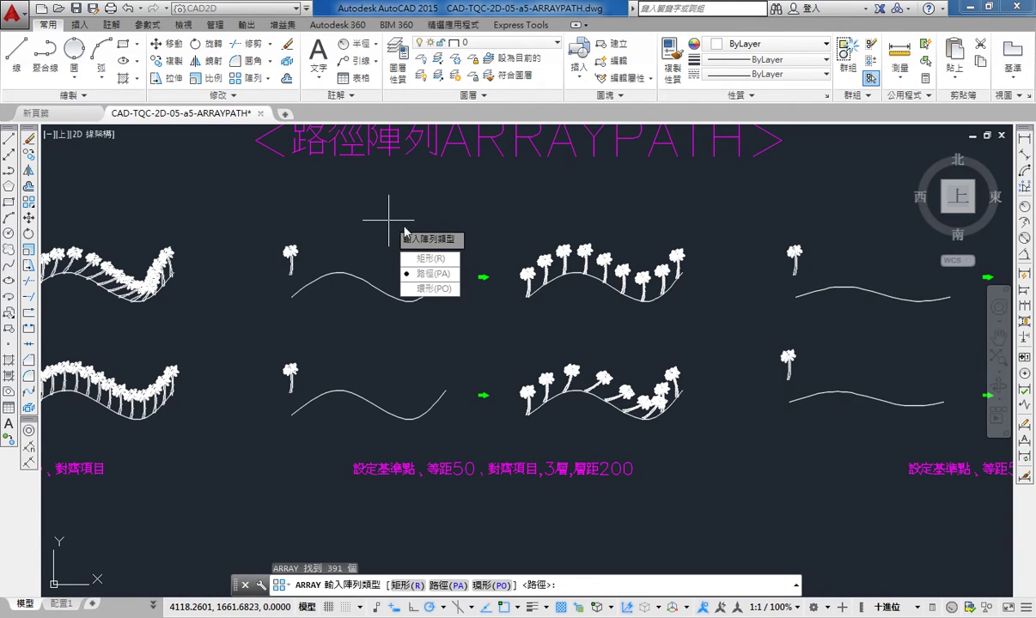
left_click(432, 274)
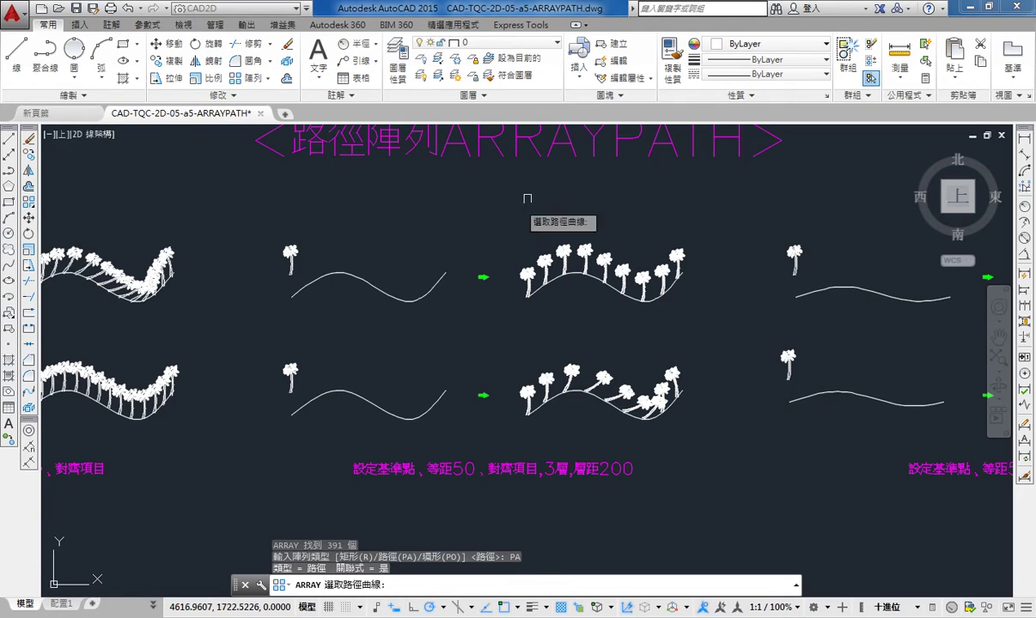
left_click(307, 284)
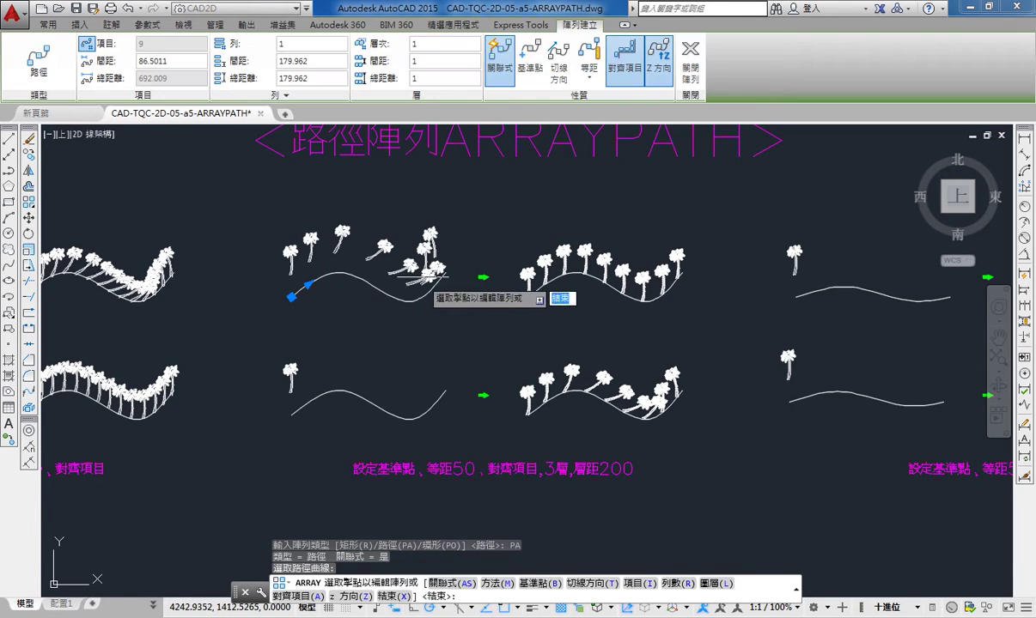
Step: Set the base point, item spacing 80, 3 levels 200 apart, and close the array
left_click(530, 58)
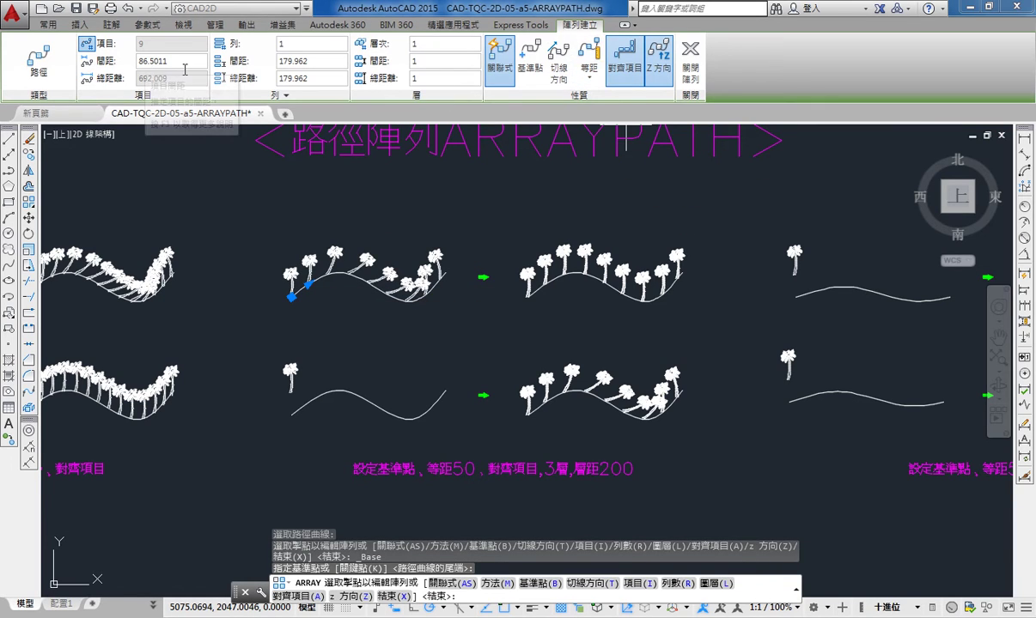
type("80")
key("Return")
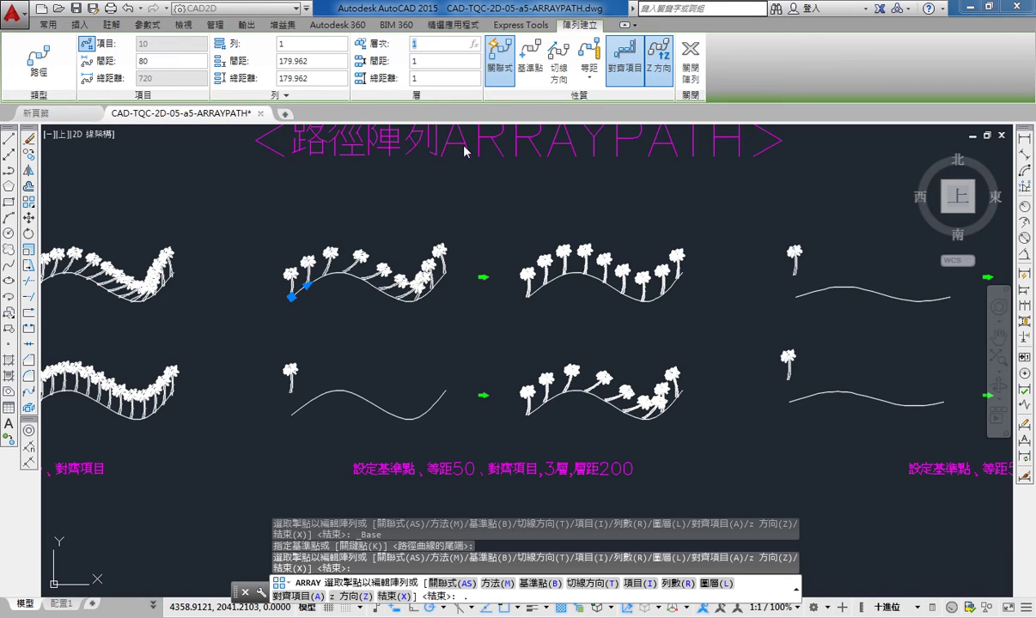
type("3")
key("Return")
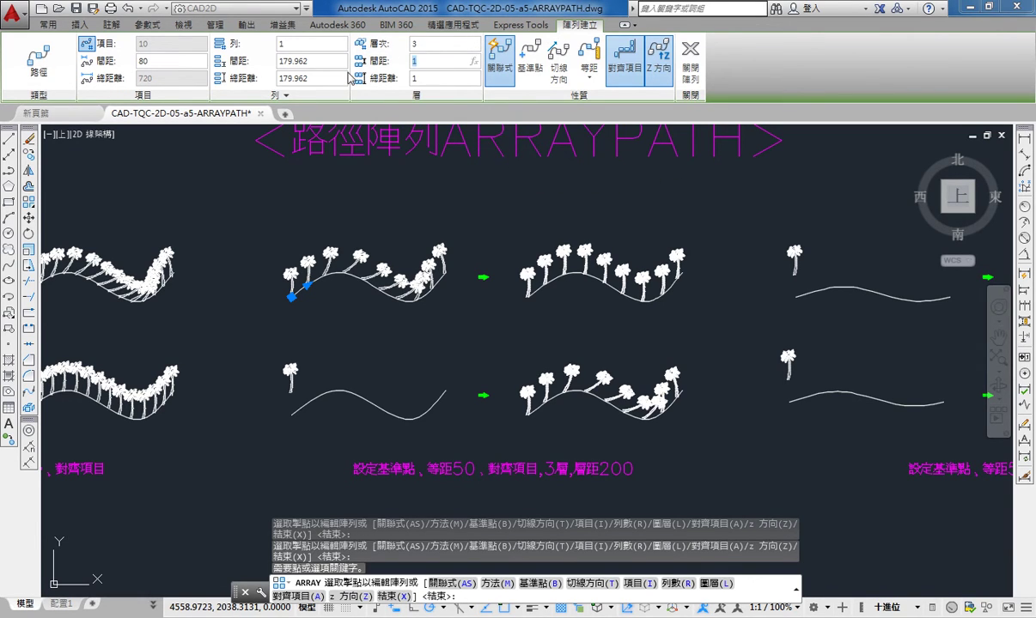
type("200")
key("Return")
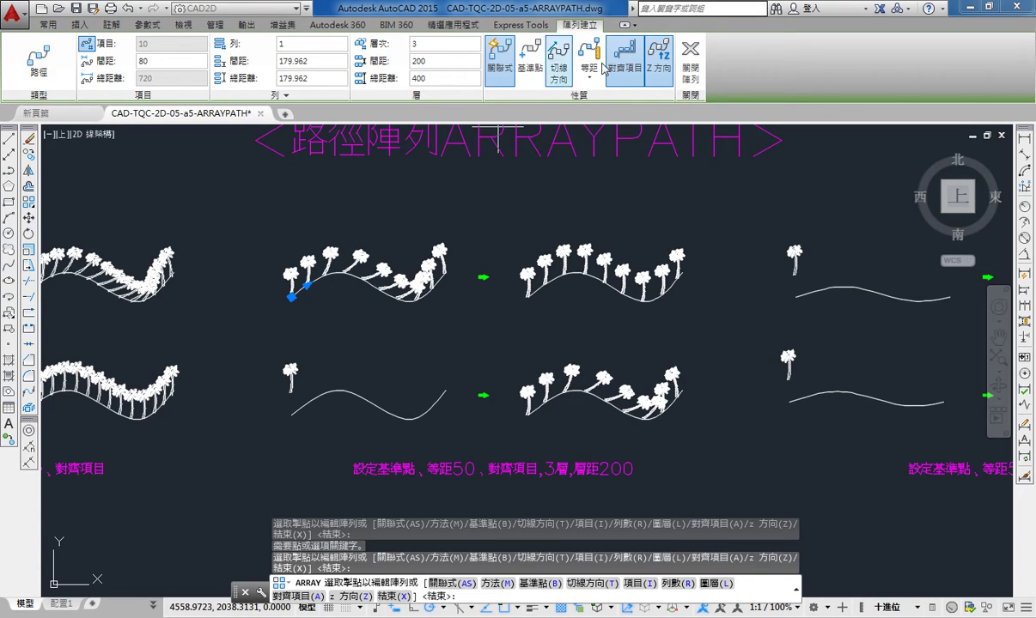
left_click(692, 67)
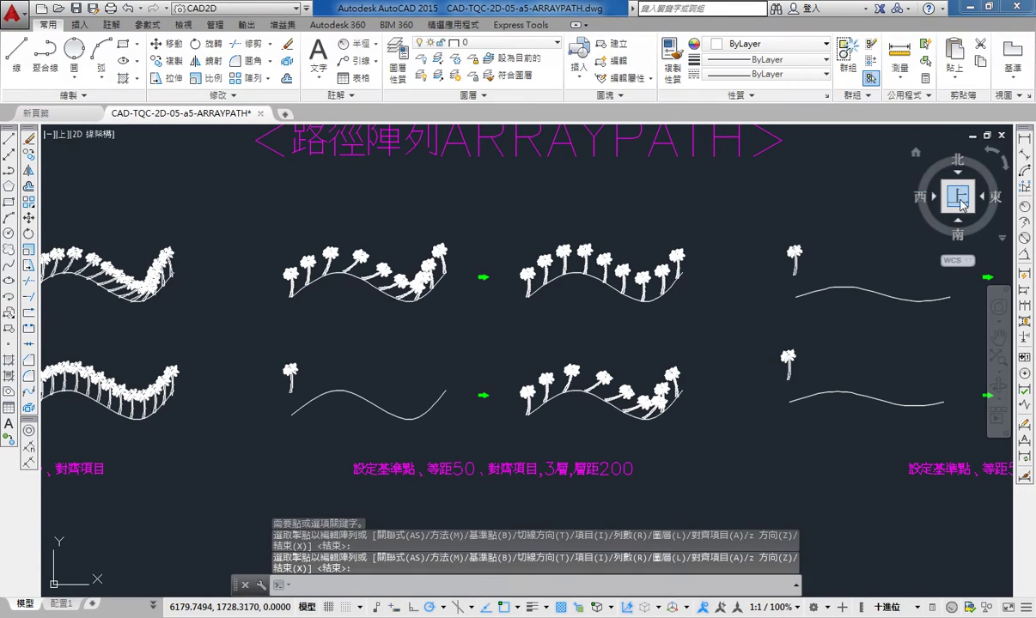
Step: Orbit to inspect the stacked levels, then return to the top view
left_click_drag(960, 204, 944, 227)
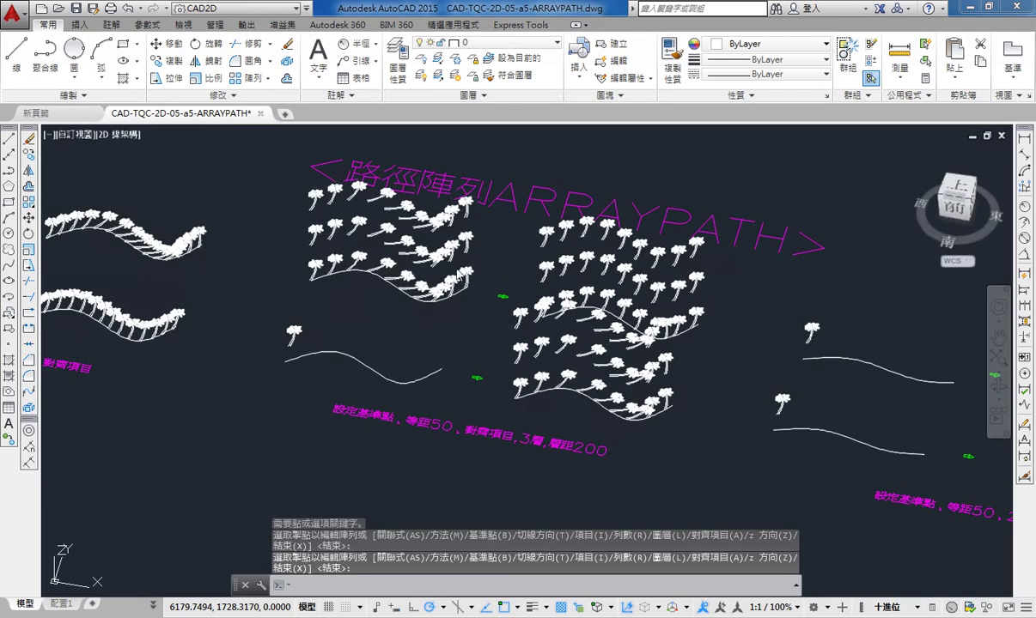
key("Return")
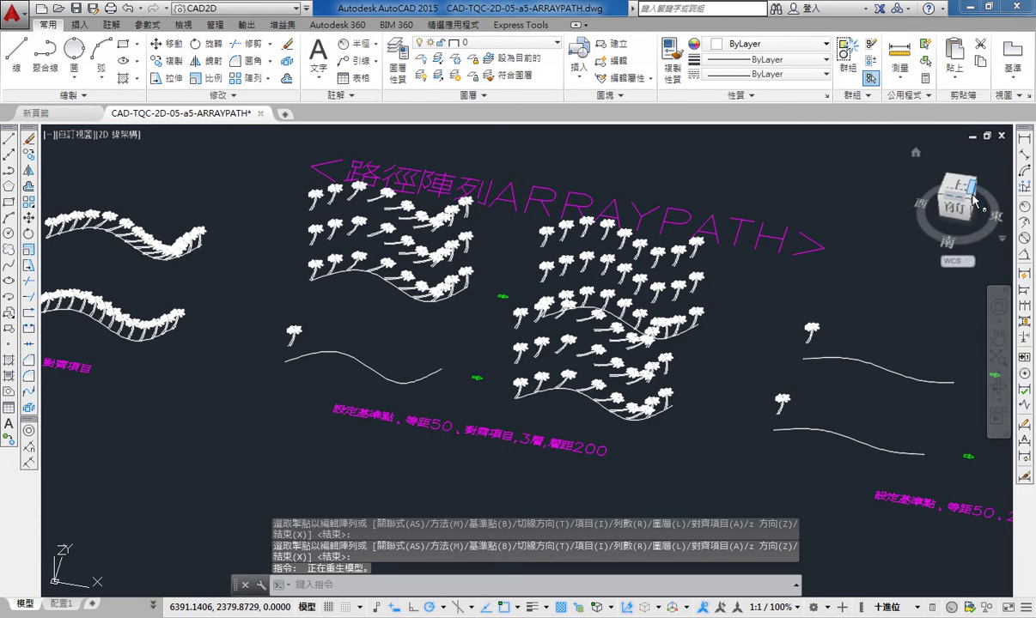
left_click(961, 188)
scroll(603, 358, "up", 3)
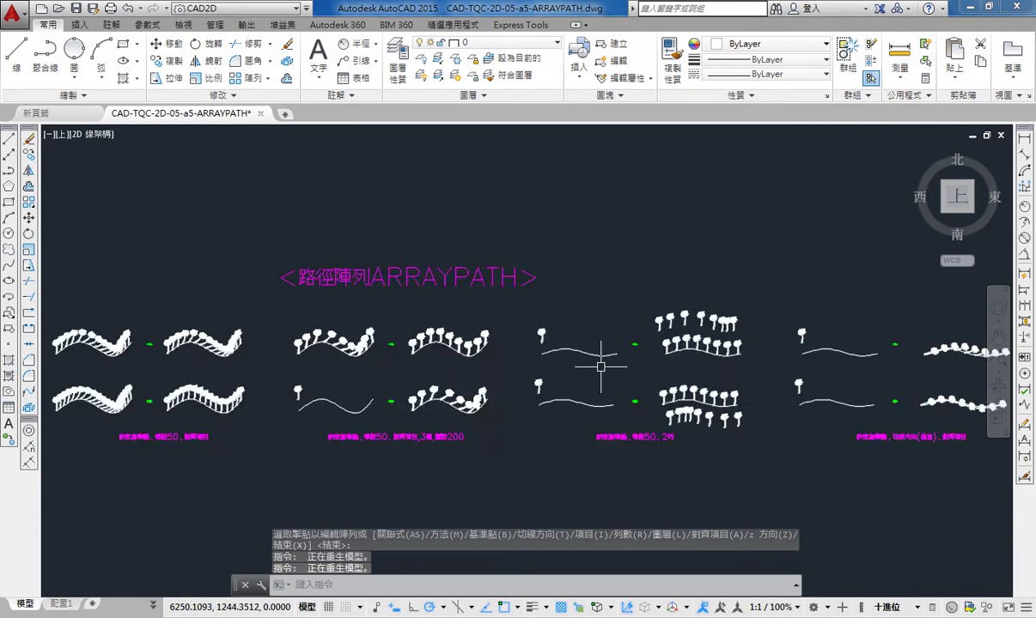
middle_click_drag(603, 358, 683, 403)
Step: Select the palm tree and start a path array along the third upper curve
scroll(683, 404, "up", 2)
middle_click_drag(572, 419, 630, 415)
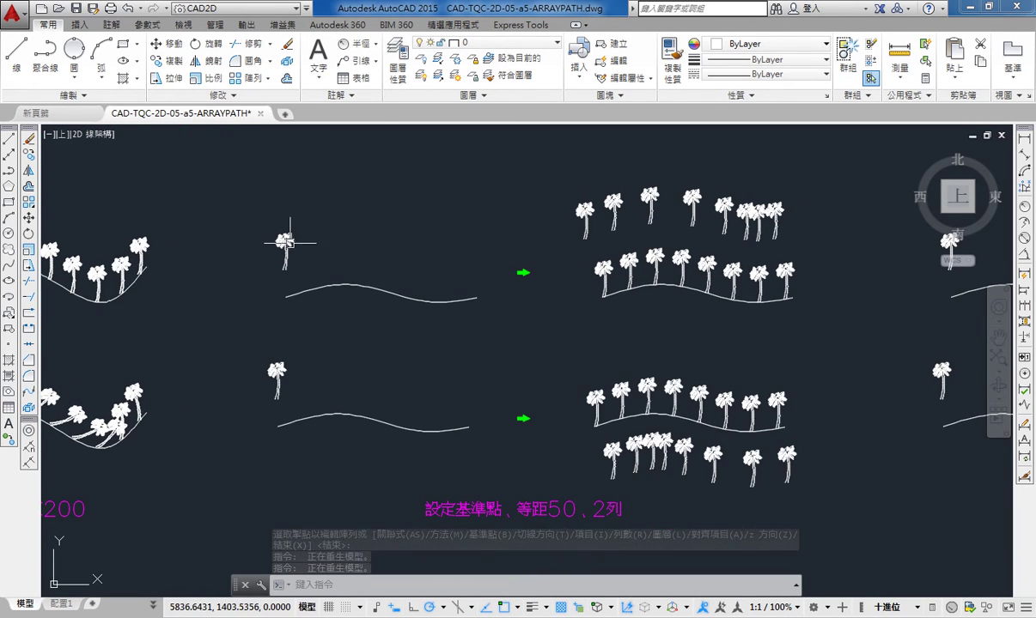
left_click(250, 203)
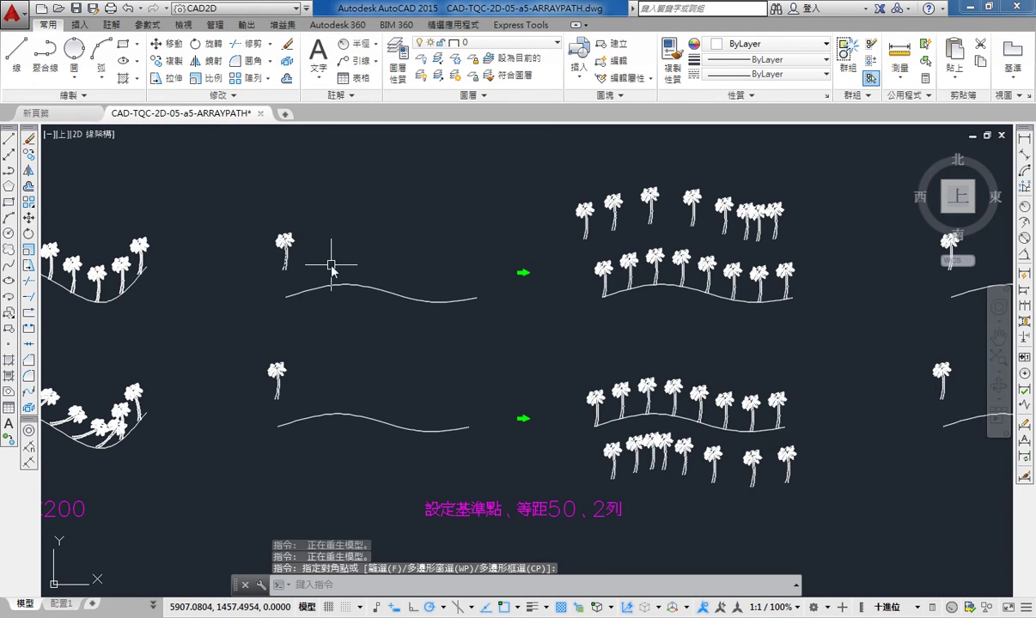
left_click(332, 269)
type("ar")
key("Return")
left_click(375, 317)
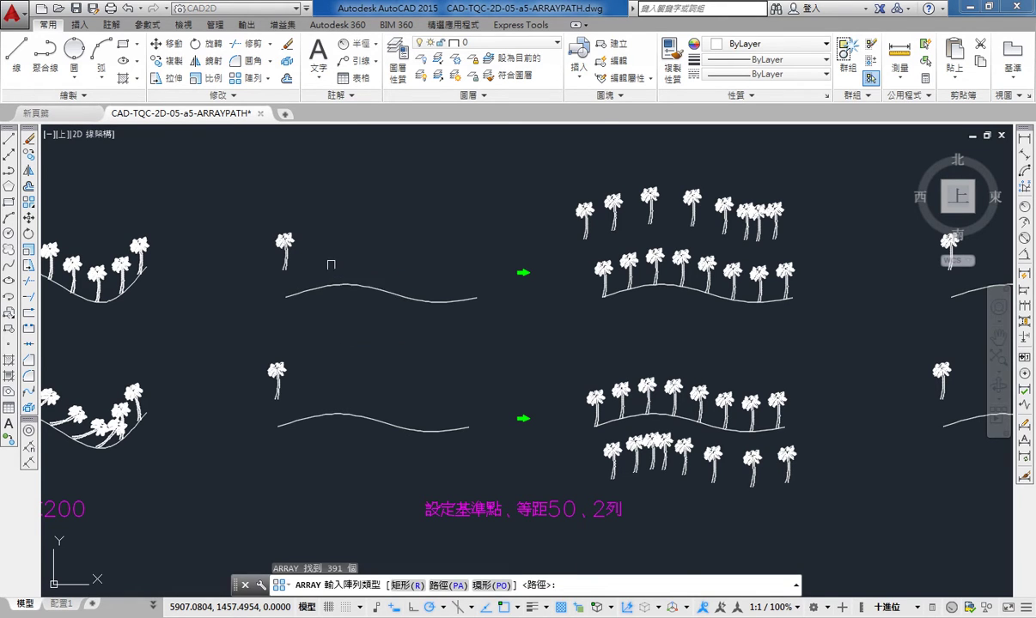
left_click(311, 292)
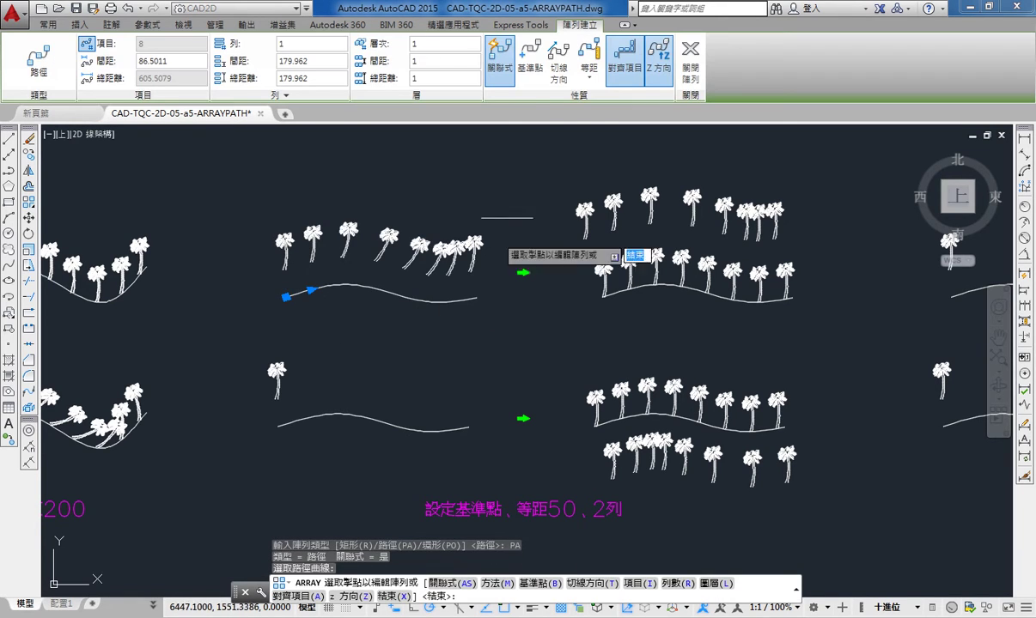
Step: Base the array at the curve's start, set 2 rows spaced 150, and close it
left_click(530, 56)
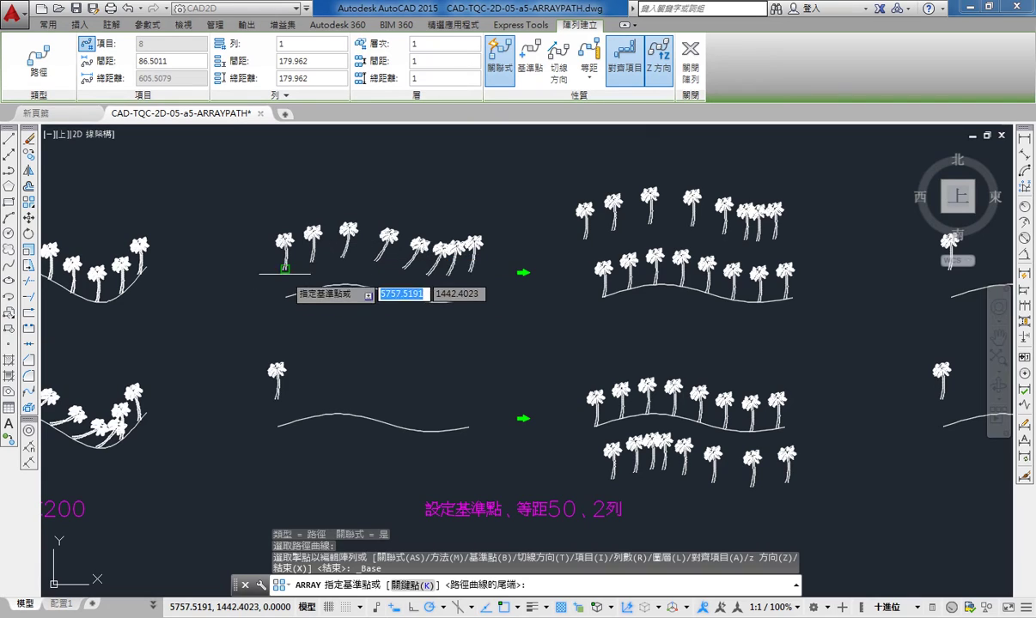
left_click(286, 297)
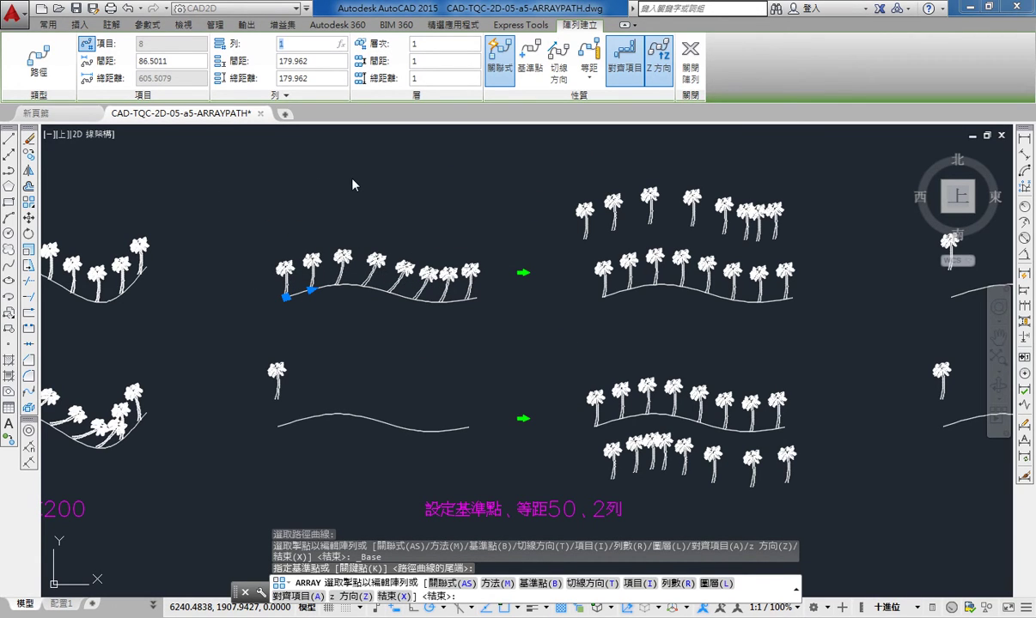
type("2")
key("Return")
type("150")
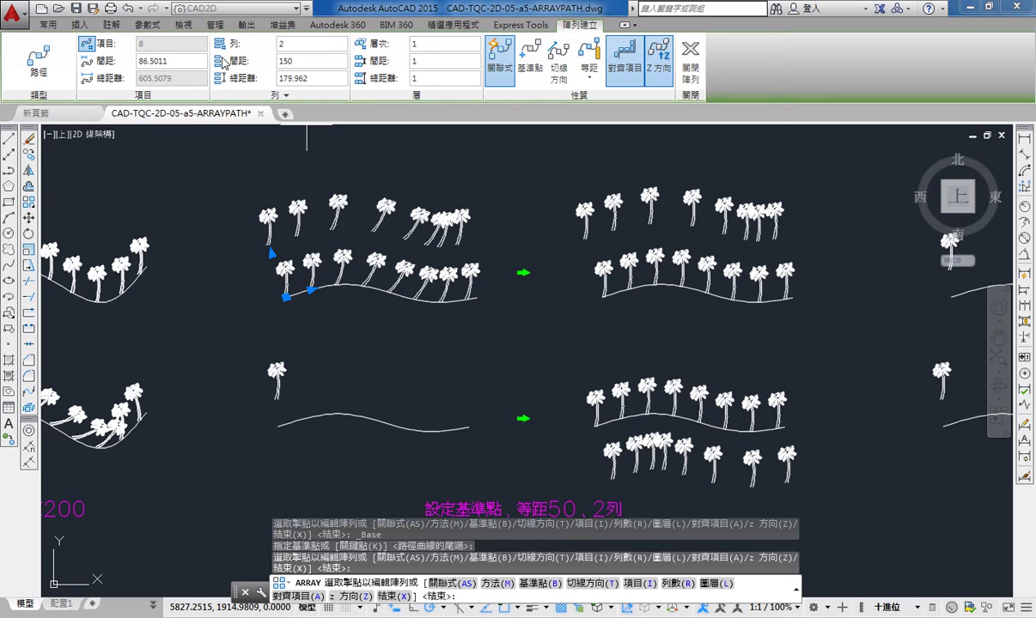
key("Return")
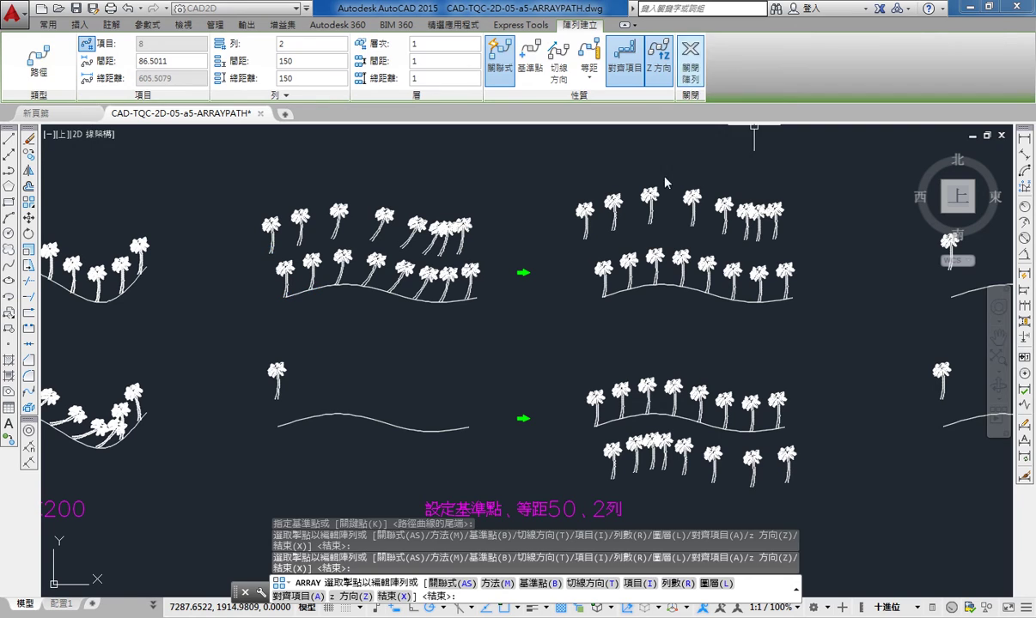
key("Return")
middle_click_drag(551, 374, 504, 350)
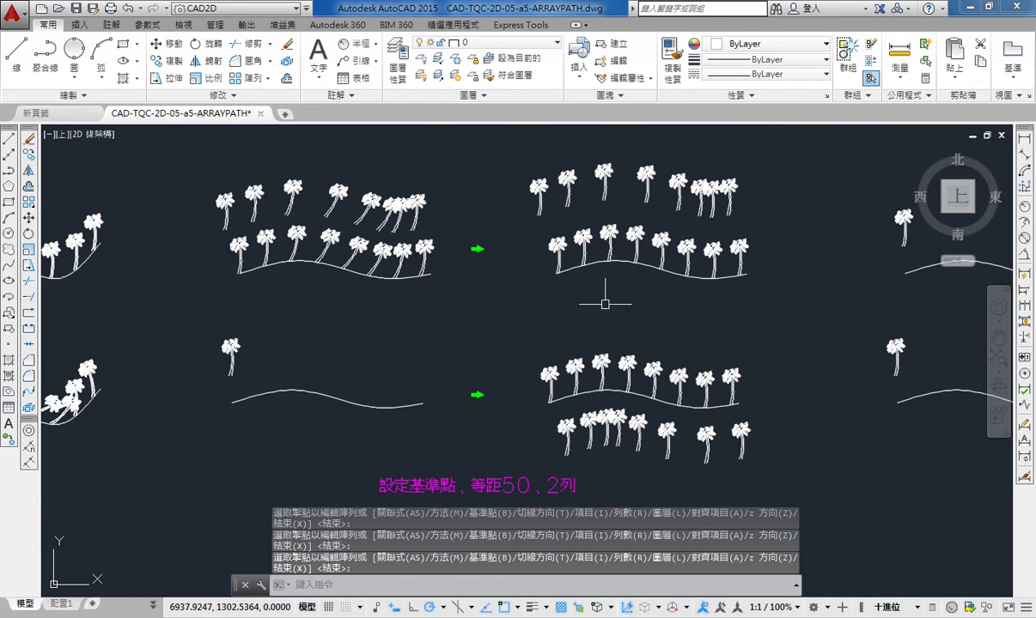
Step: Bring the next curve into view and window-select its palm tree
mouse_move(670, 319)
middle_mouse_down()
mouse_move(571, 354)
mouse_move(481, 347)
middle_mouse_up()
scroll(435, 370, "down", 2)
scroll(515, 370, "up", 2)
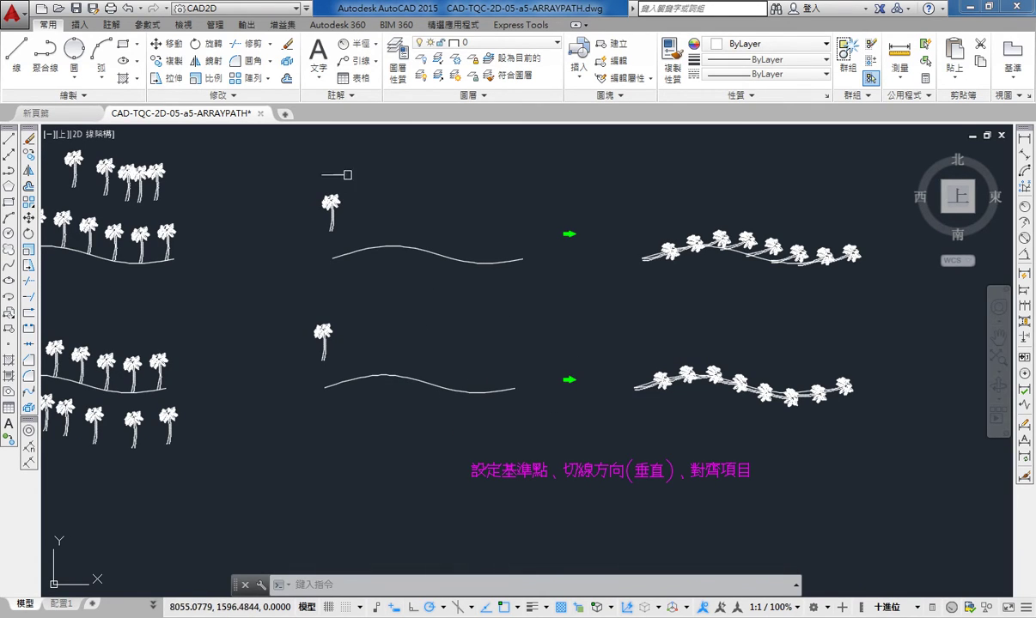
left_click(288, 176)
left_click(382, 253)
Step: Start a path array along the upper wavy curve, based at the palm trunk's base
scroll(392, 225, "up", 2)
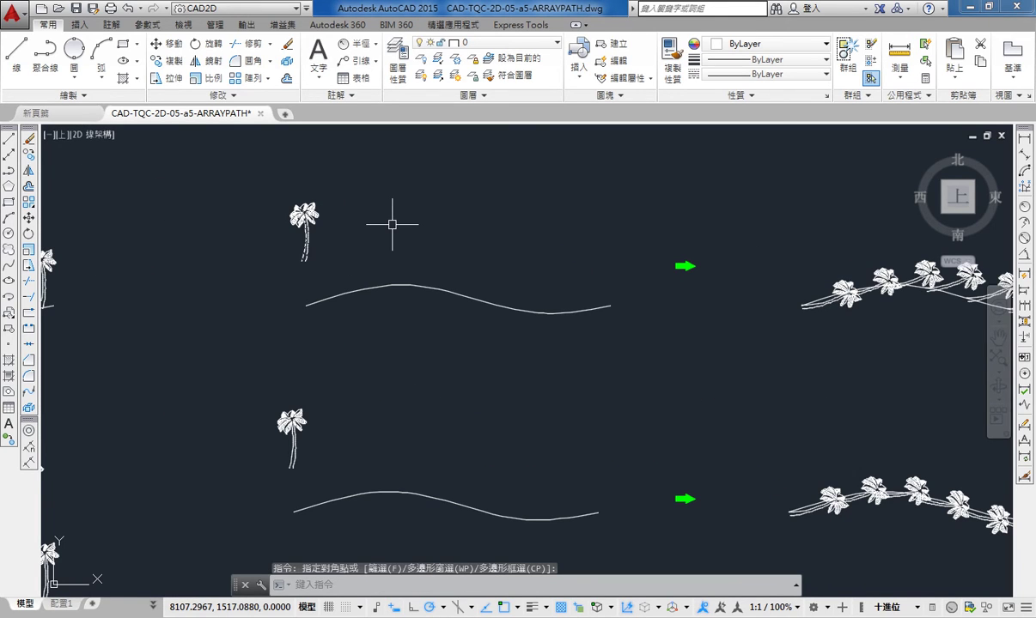
type("ar")
key("Return")
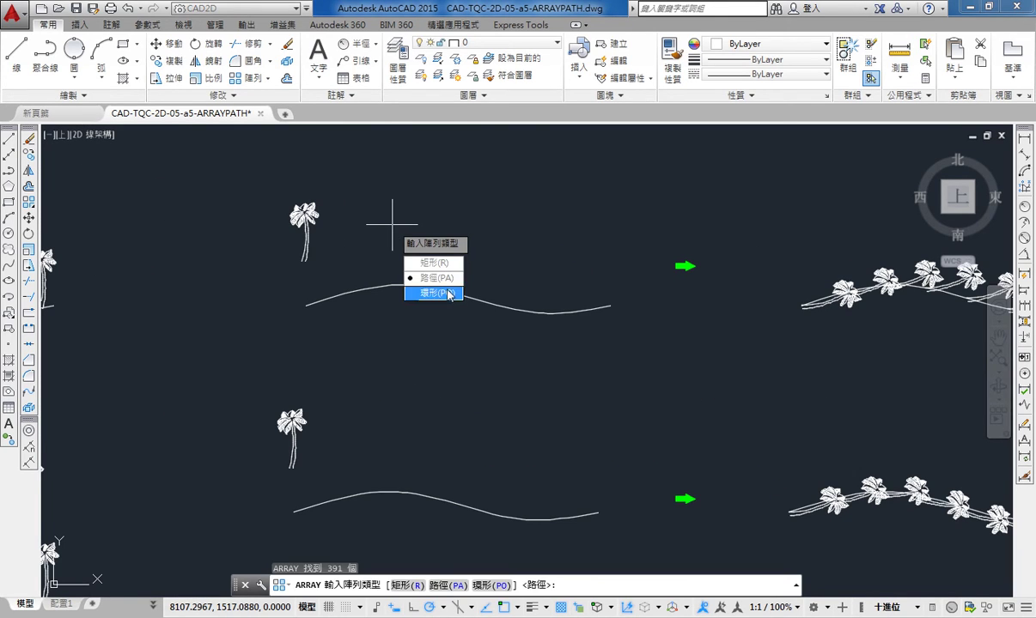
left_click(431, 278)
left_click(326, 298)
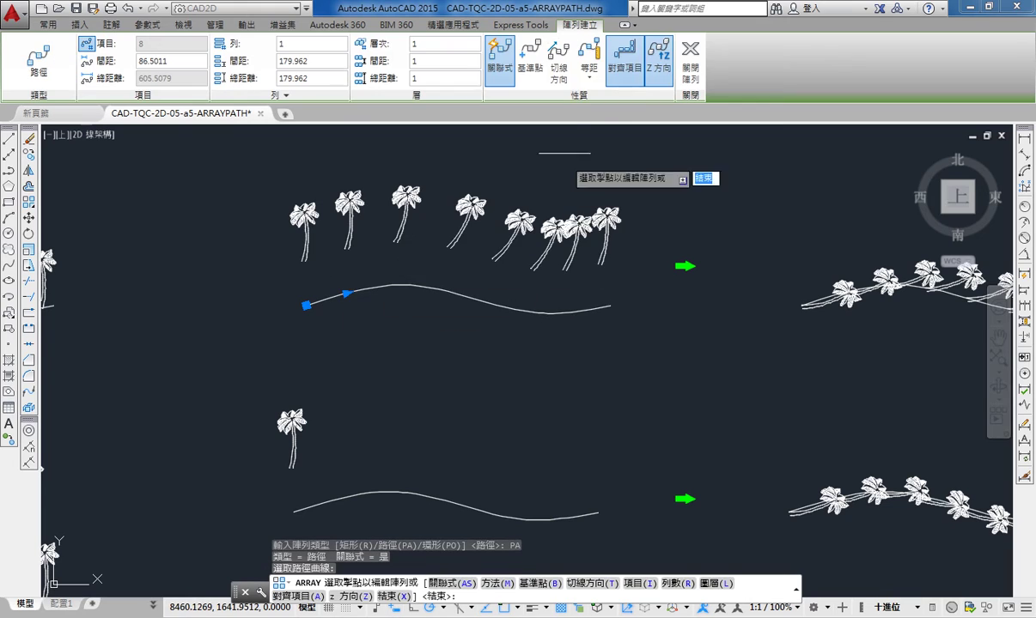
left_click(529, 60)
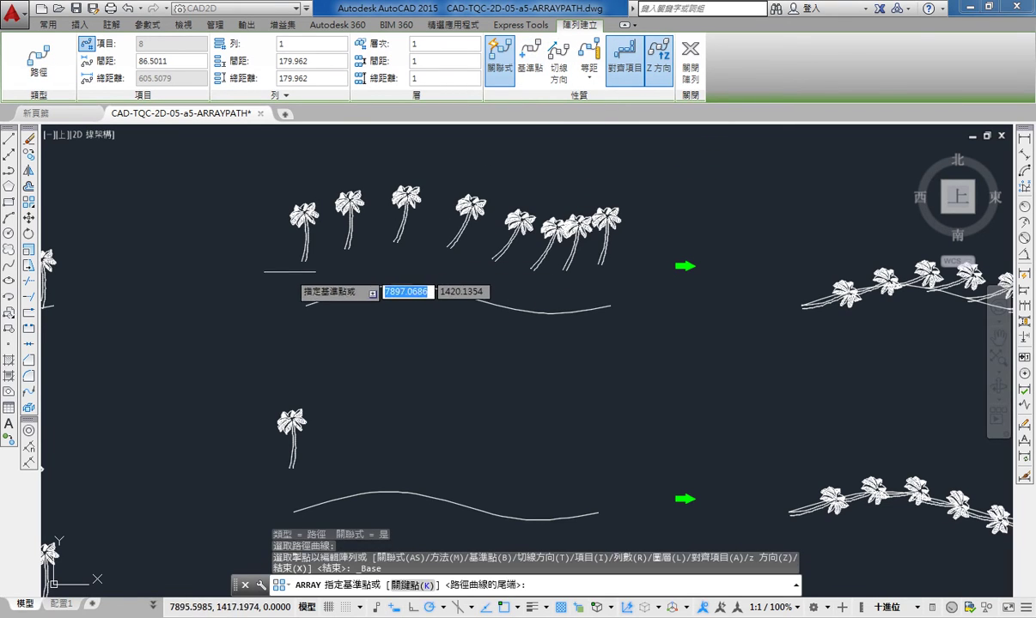
left_click(305, 260)
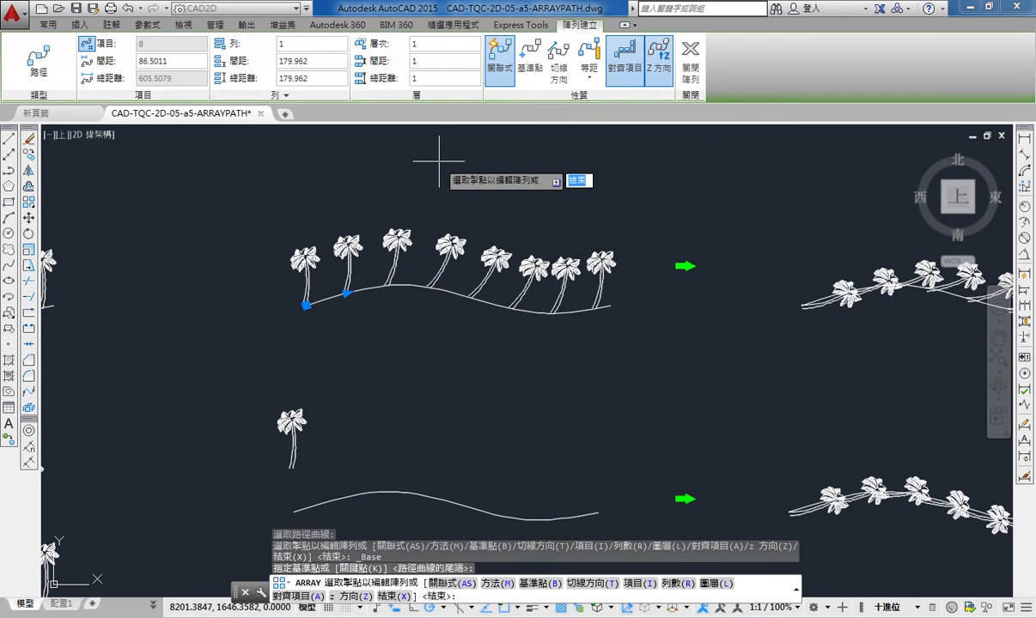
Step: Define the palms' tangent direction from the trunk base horizontally to the right at 0°
left_click(559, 69)
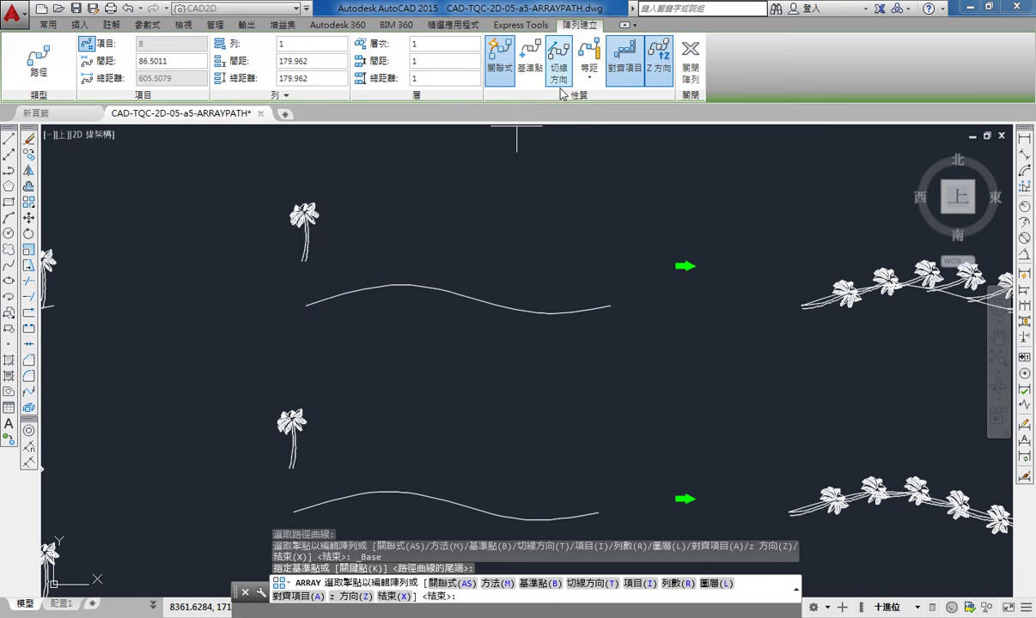
scroll(300, 257, "up", 2)
scroll(273, 252, "up", 2)
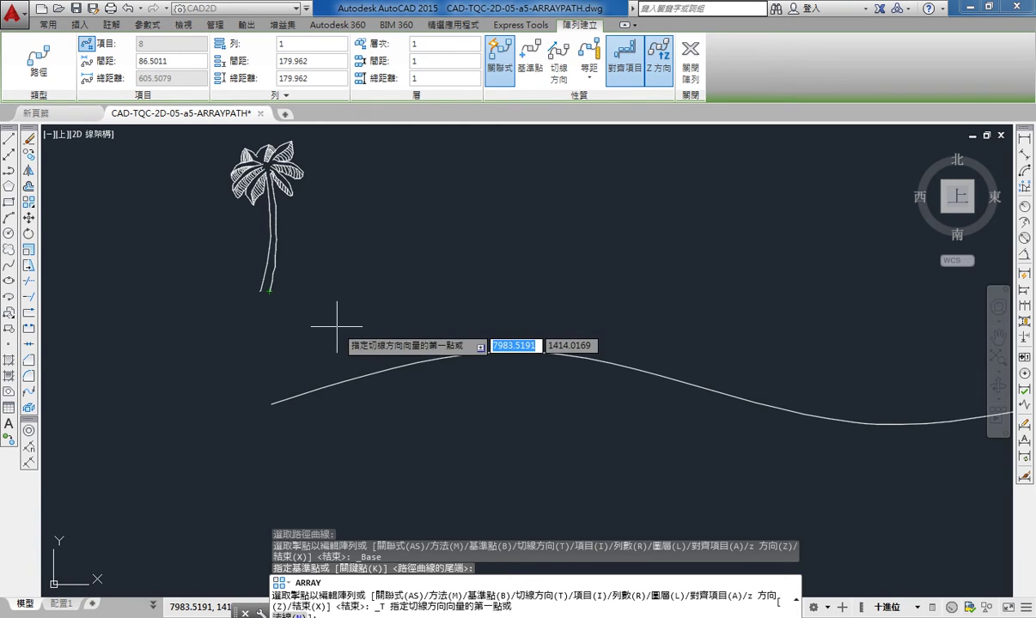
left_click(268, 292)
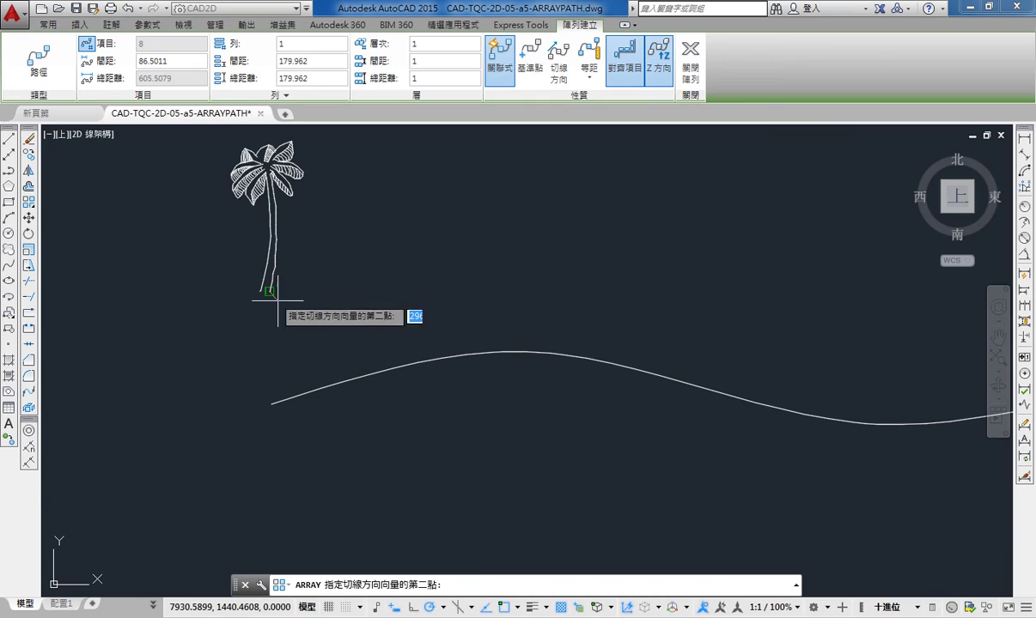
left_click(324, 291)
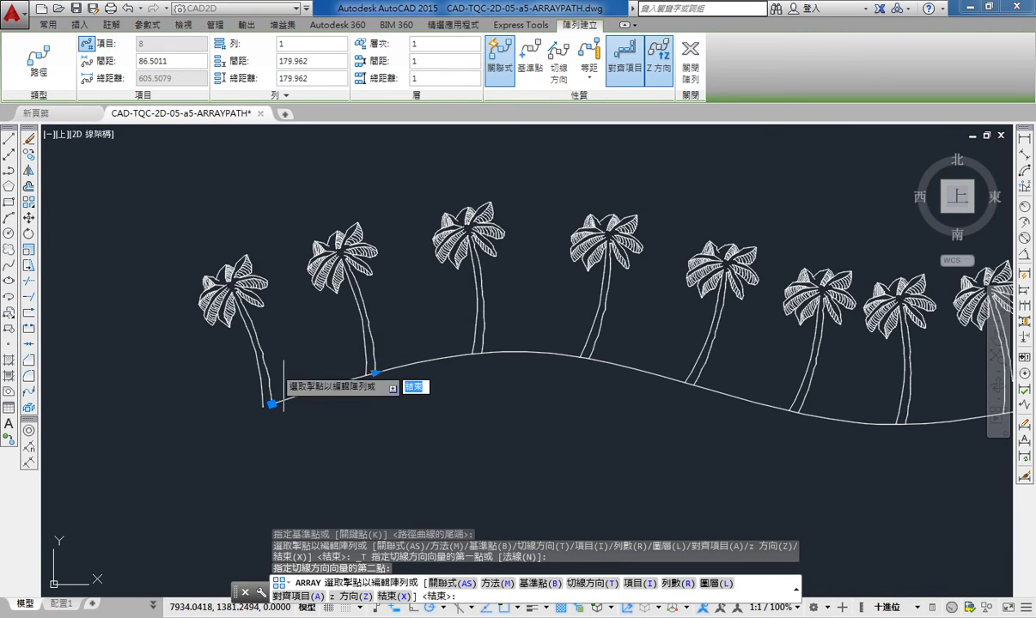
middle_click_drag(397, 372, 301, 392)
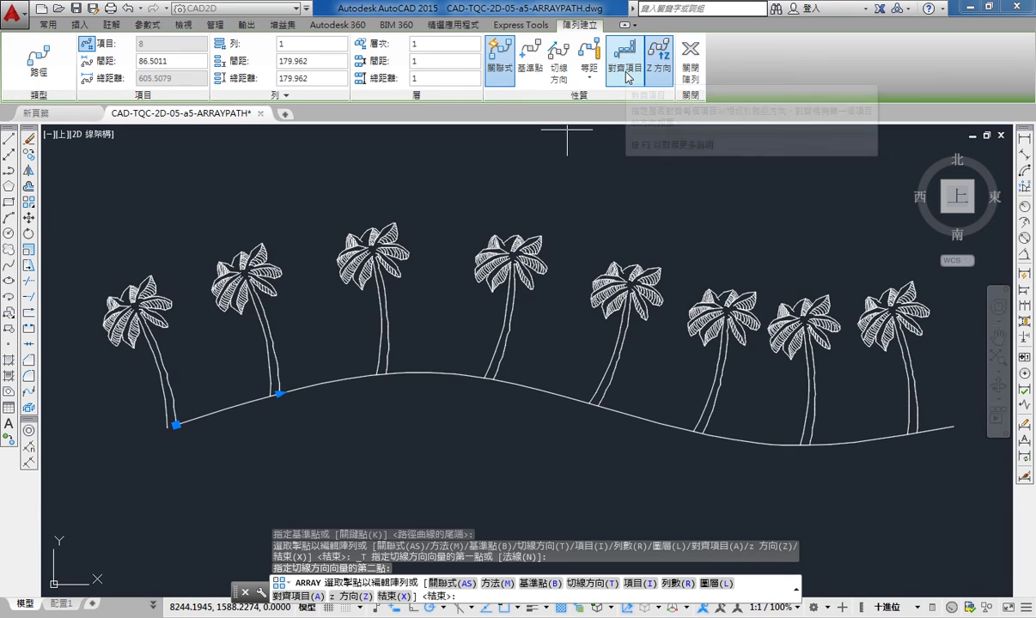
scroll(331, 360, "down", 2)
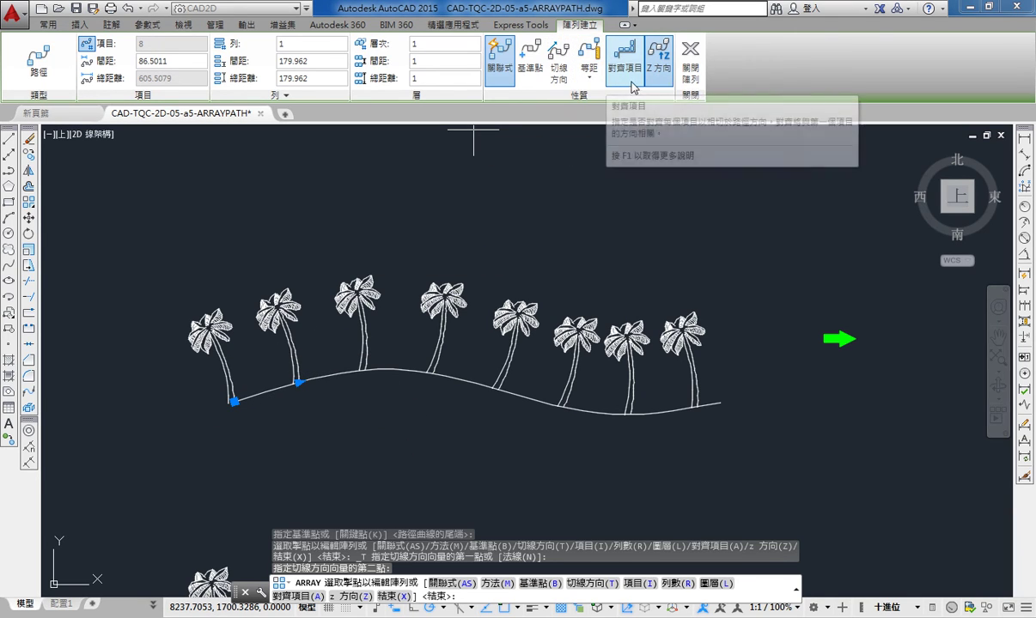
Step: Redefine the tangent direction from the palm's base straight up at 90°, laying 8 palms along the curve
left_click(558, 67)
scroll(162, 347, "up", 3)
scroll(339, 258, "up", 4)
scroll(340, 258, "down", 3)
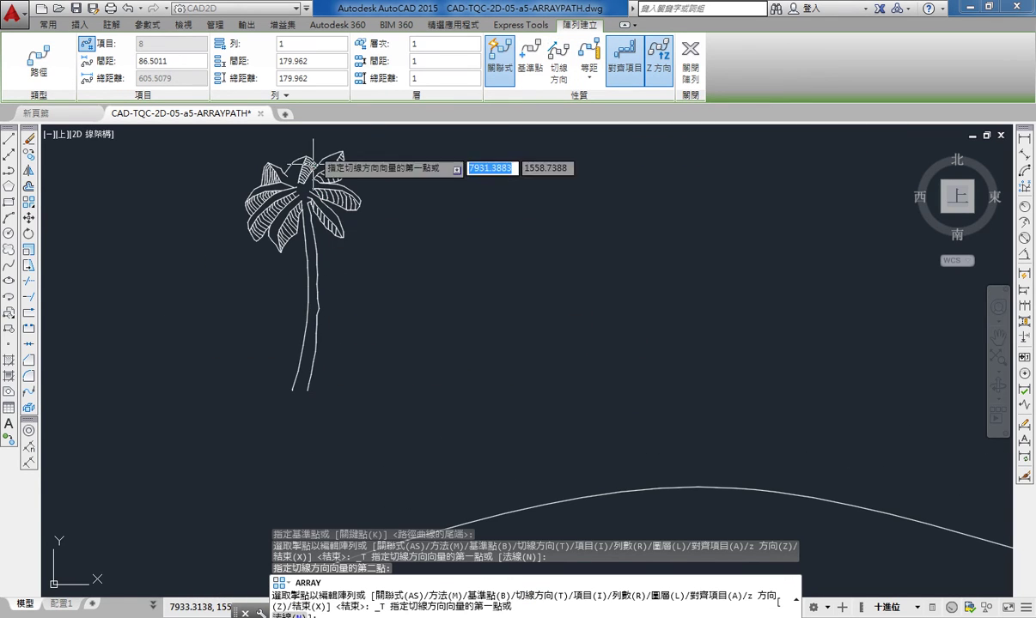
scroll(335, 206, "down", 2)
left_click(307, 323)
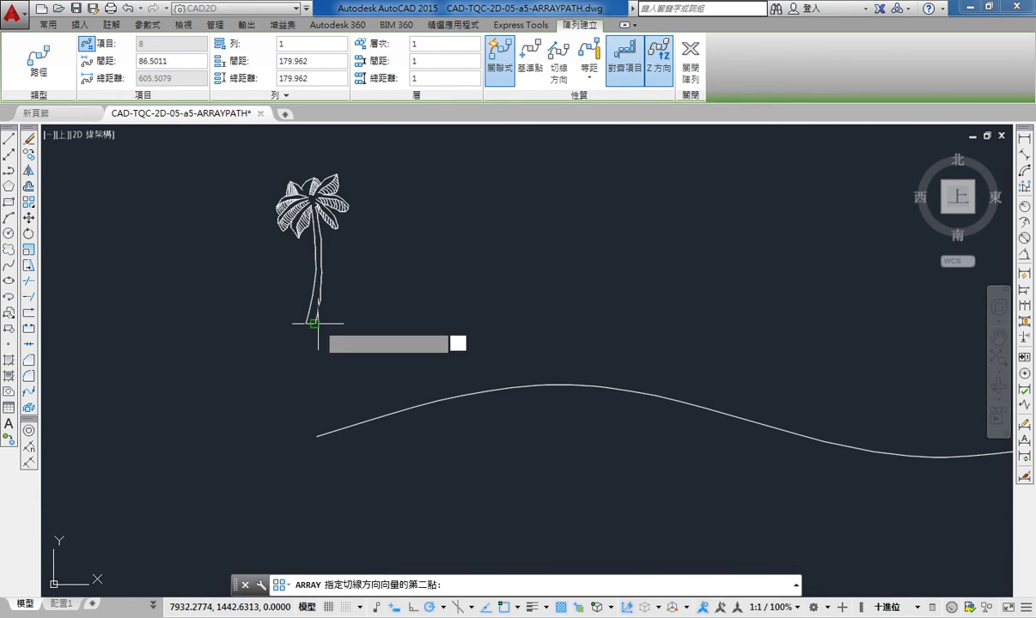
left_click(315, 167)
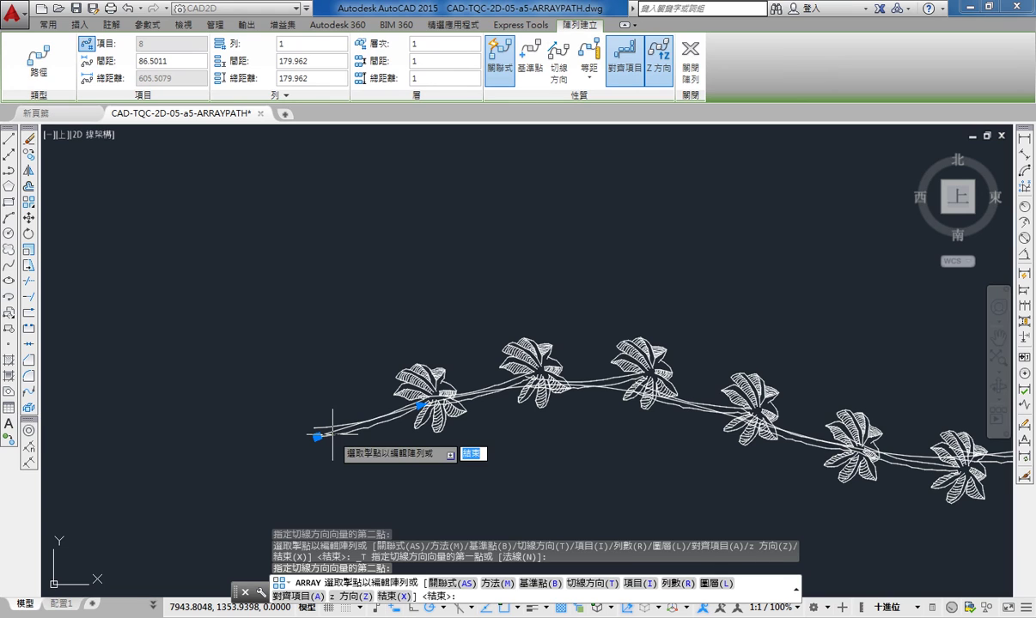
middle_click_drag(855, 423, 533, 403)
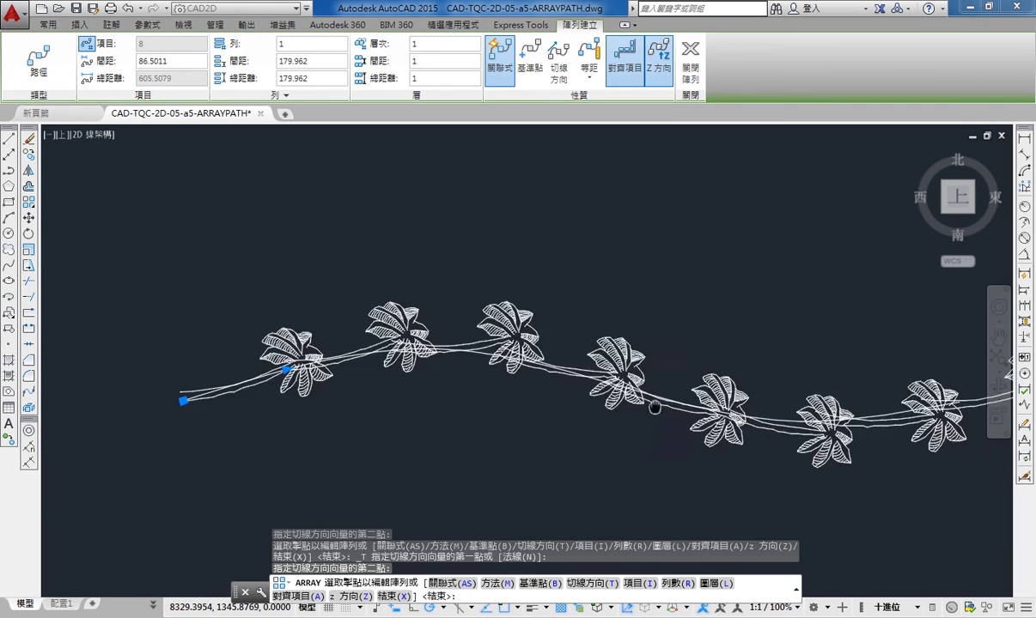
scroll(736, 331, "down", 2)
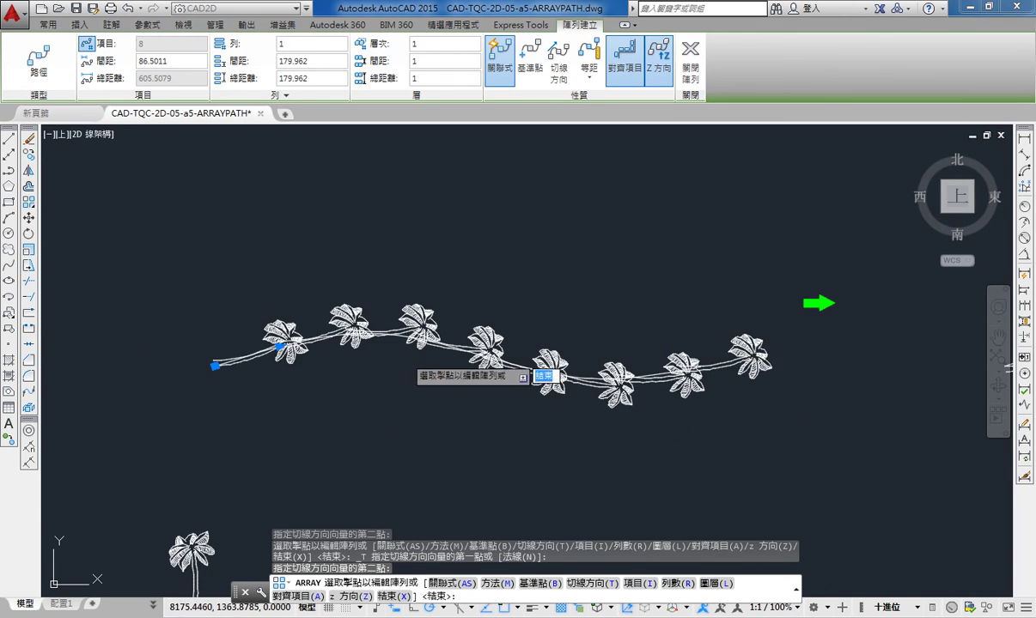
middle_click_drag(402, 346, 484, 348)
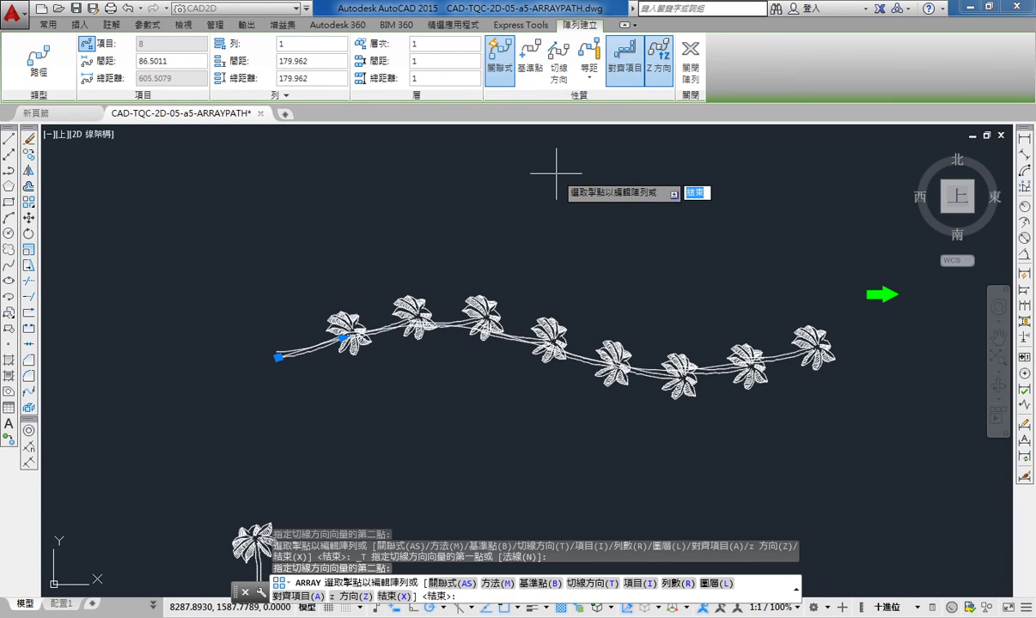
Step: Re-specify the tangent direction from the trunk base diagonally so the palms lie along the upper curve
left_click(558, 85)
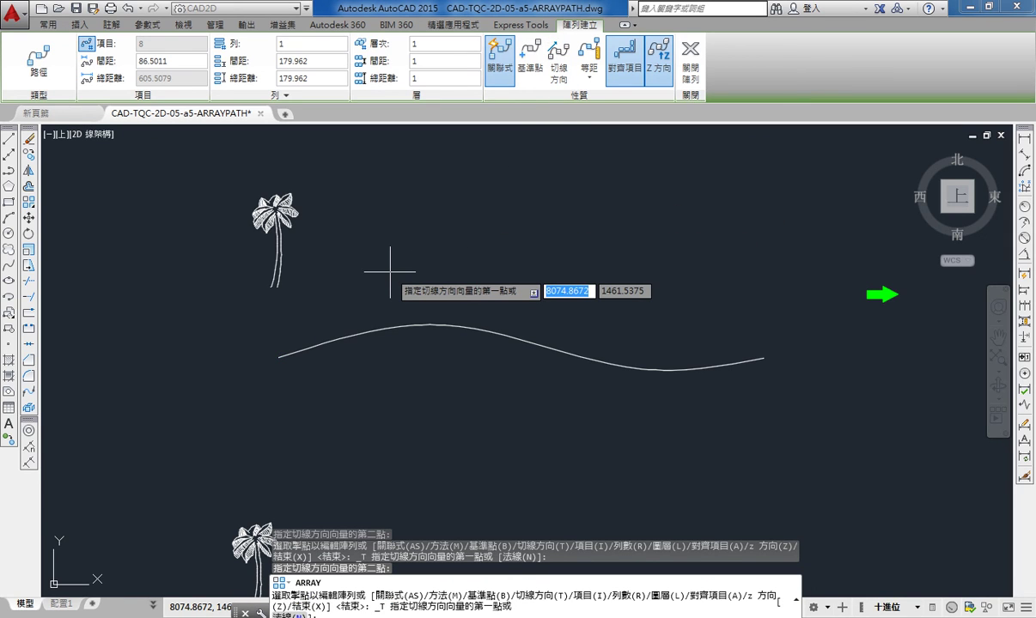
left_click(277, 286)
left_click(342, 200)
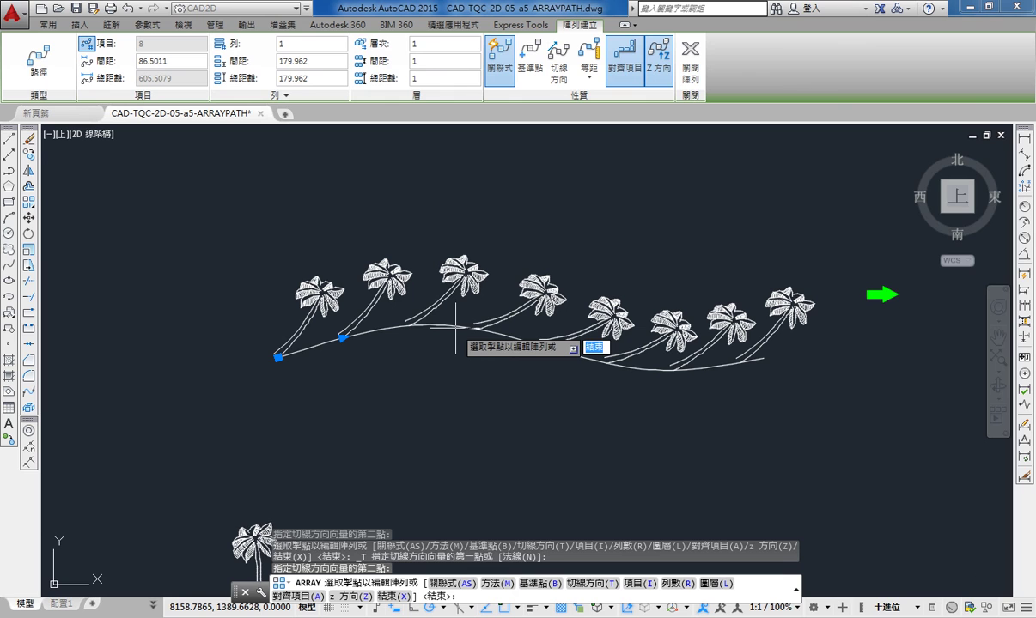
scroll(434, 322, "down", 3)
scroll(296, 334, "down", 1)
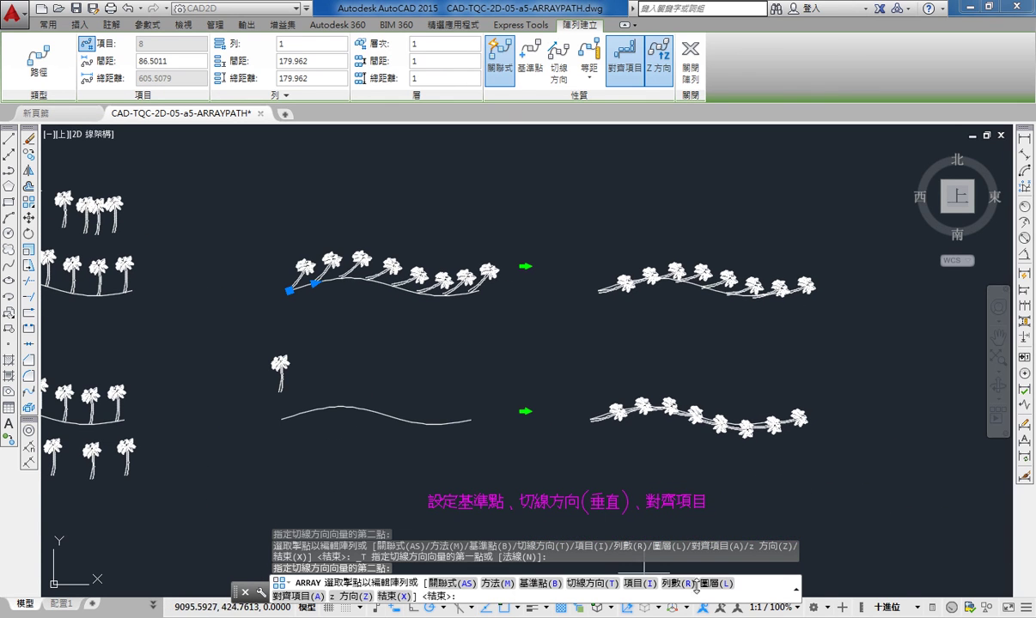
Step: Close the palm path array and zoom out to show all path-array exercises
left_click(690, 82)
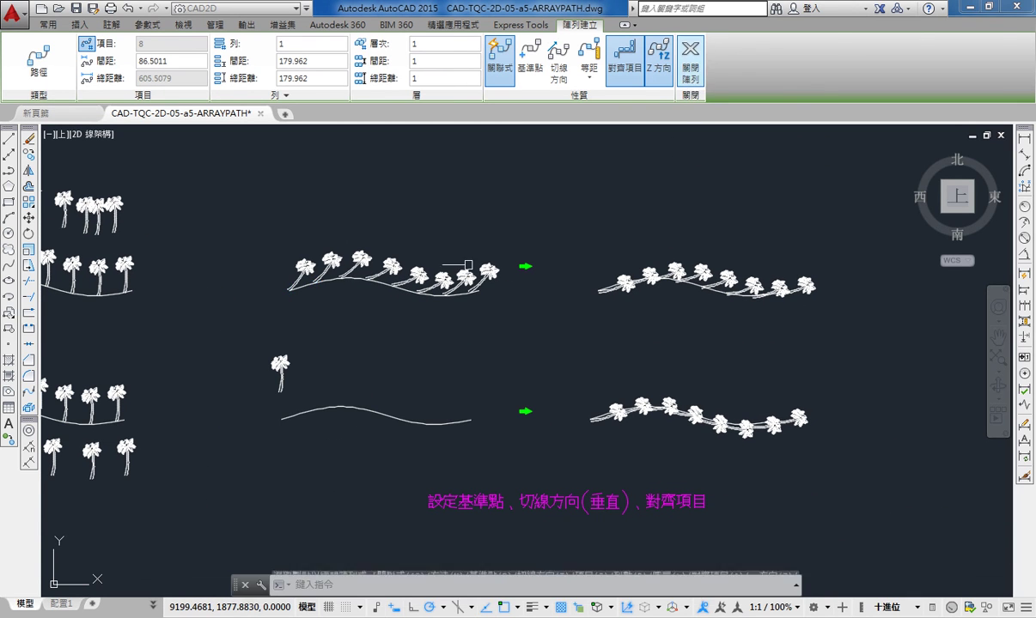
scroll(330, 421, "down", 2)
scroll(422, 337, "down", 1)
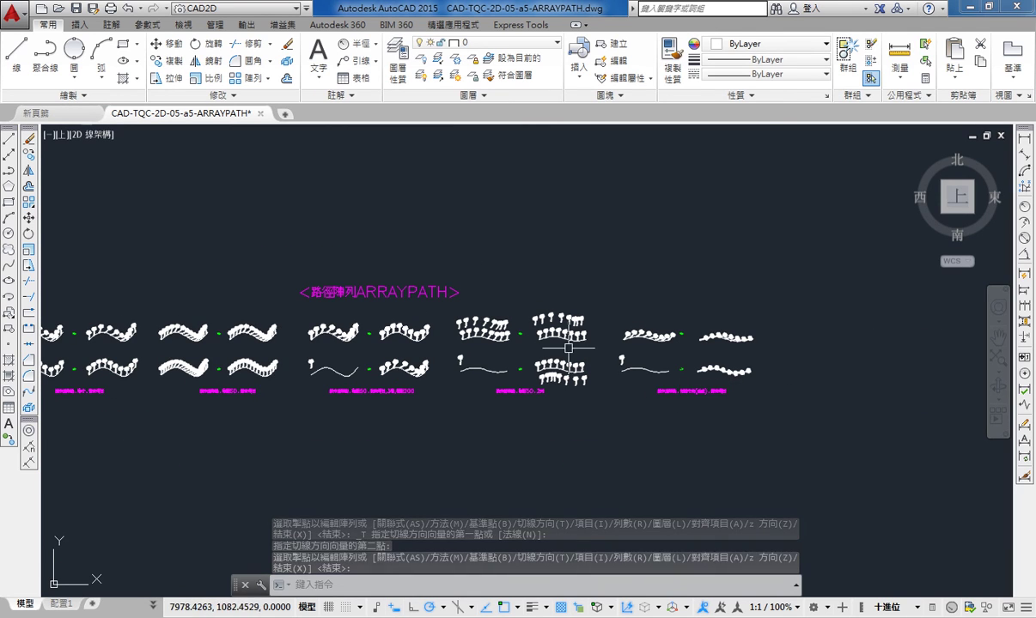
middle_click_drag(584, 350, 632, 346)
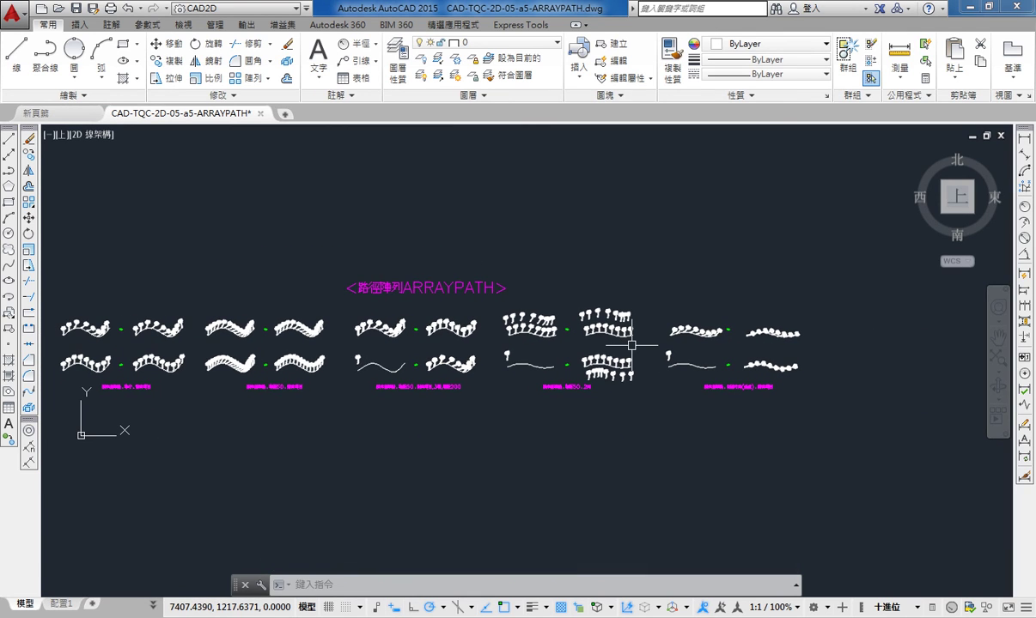